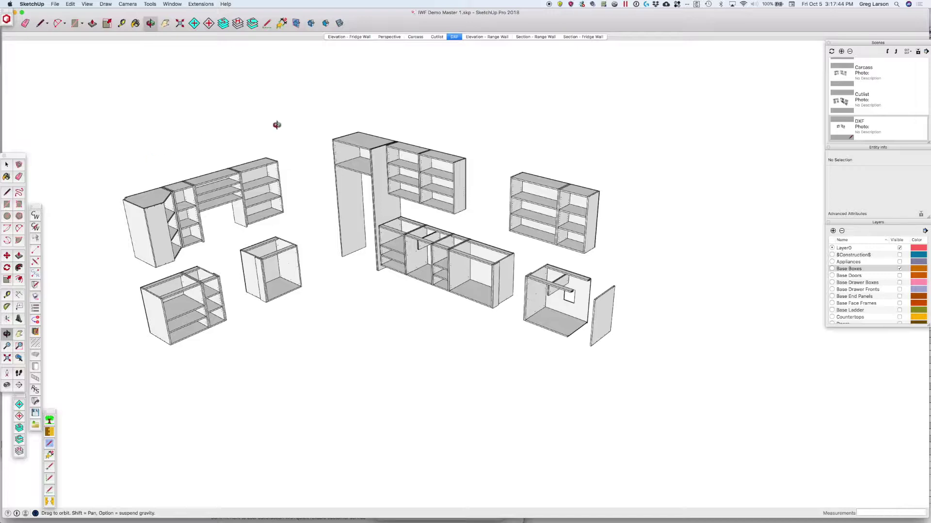
Examine the cabinet boxes, closing in on the end base cabinet and its detached side panel.
{"action": "scroll", "coordinate": [152, 167], "scroll_direction": "up", "scroll_amount": 5}
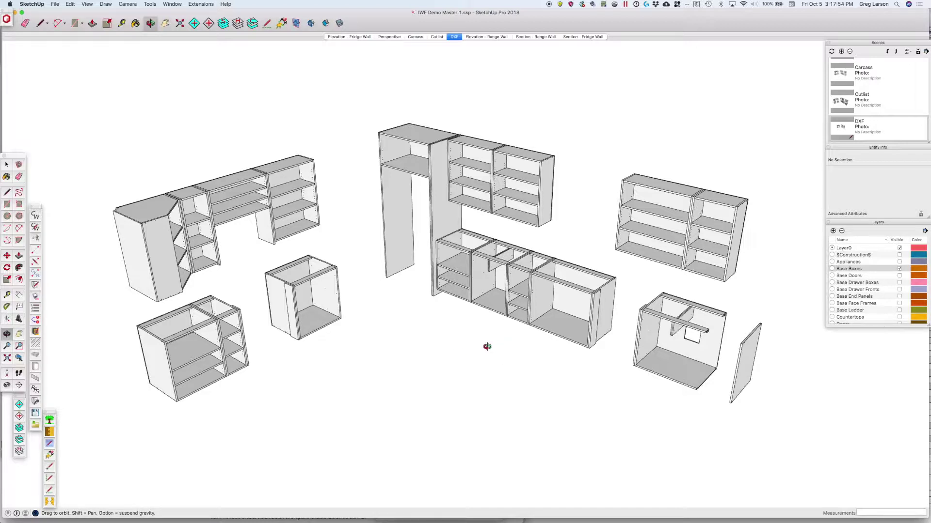
{"action": "scroll", "coordinate": [487, 346], "scroll_direction": "down", "scroll_amount": 2}
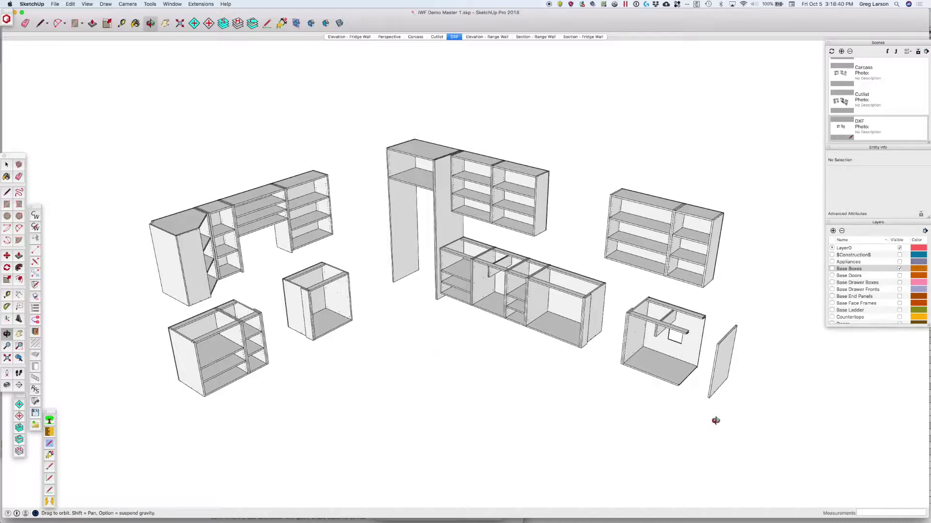
{"action": "scroll", "coordinate": [757, 400], "scroll_direction": "up", "scroll_amount": 5}
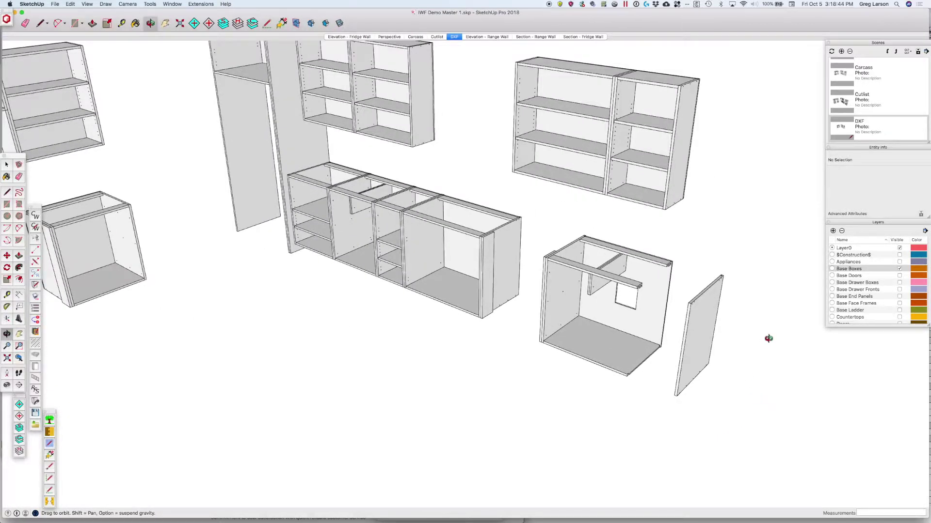
{"action": "scroll", "coordinate": [768, 338], "scroll_direction": "up", "scroll_amount": 2}
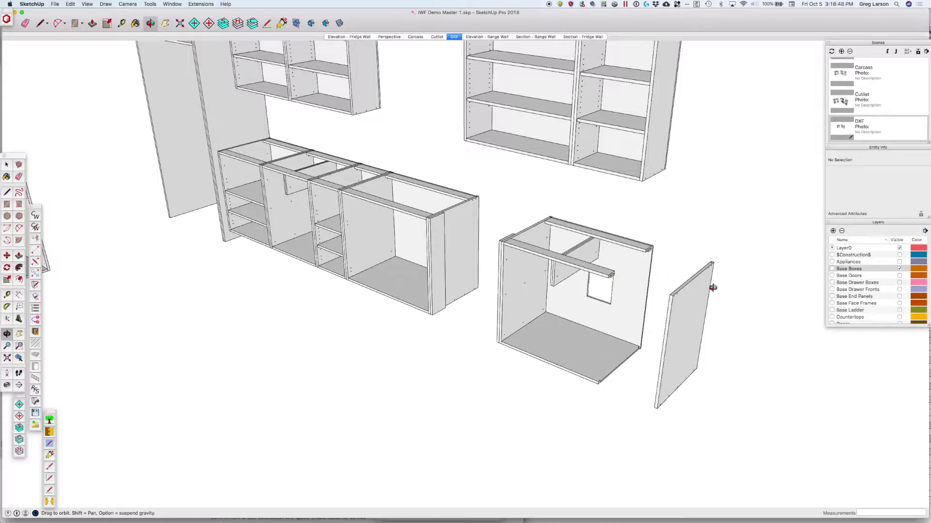
{"action": "scroll", "coordinate": [732, 373], "scroll_direction": "up", "scroll_amount": 1}
{"action": "scroll", "coordinate": [732, 373], "scroll_direction": "up", "scroll_amount": 1}
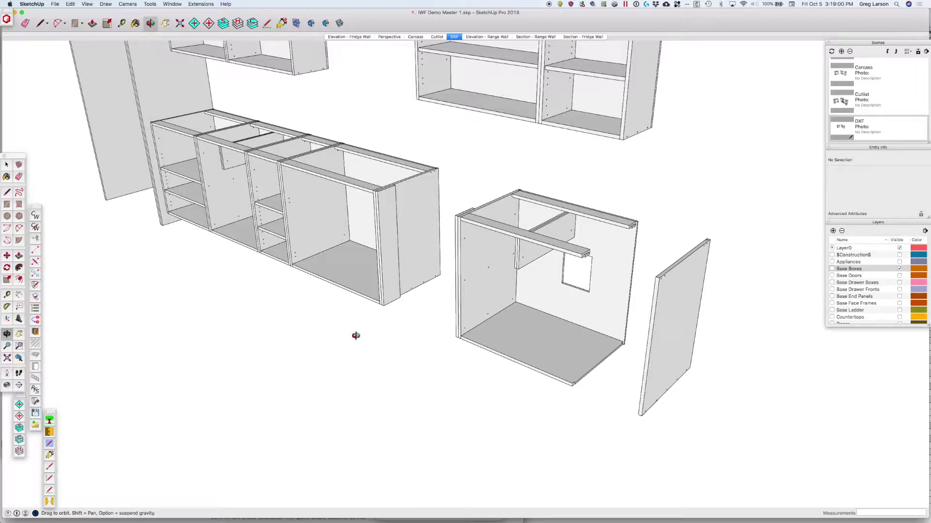
Review the drill bit, cutting bit and DXF layer definitions in the CabWriter CNC setup, and close the settings.
{"action": "left_click", "coordinate": [36, 228]}
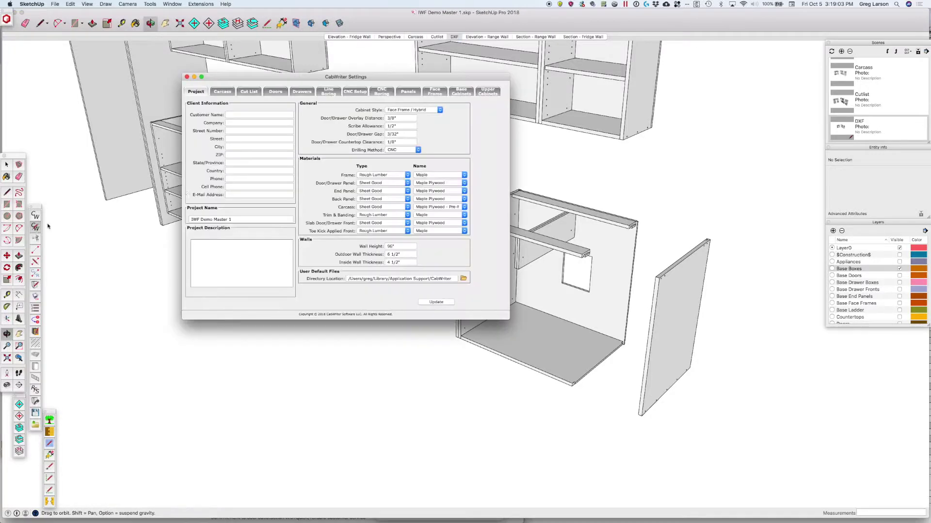
{"action": "left_click", "coordinate": [358, 91]}
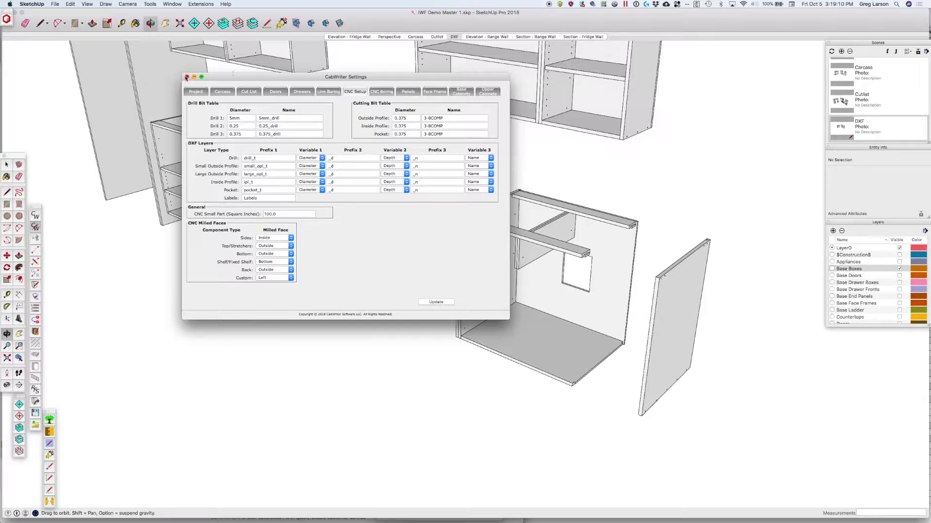
{"action": "left_click", "coordinate": [187, 77]}
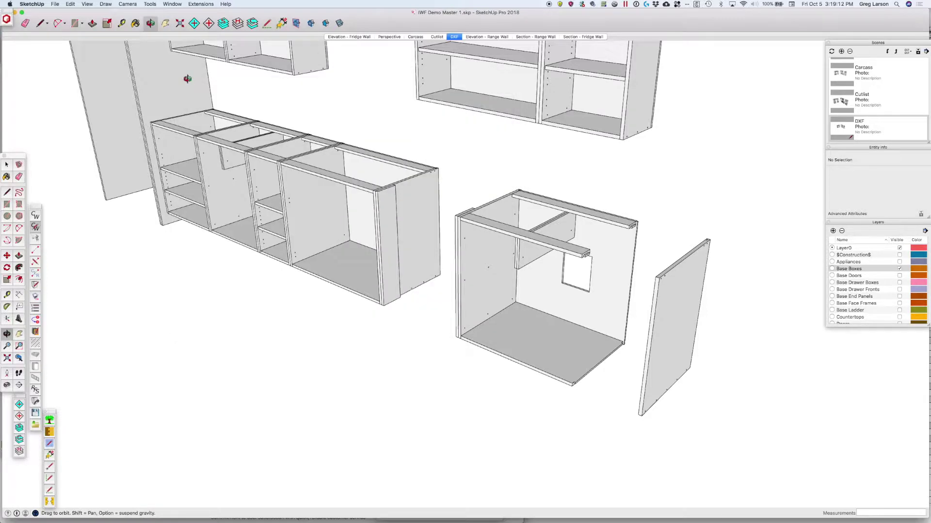
{"action": "key", "text": "space"}
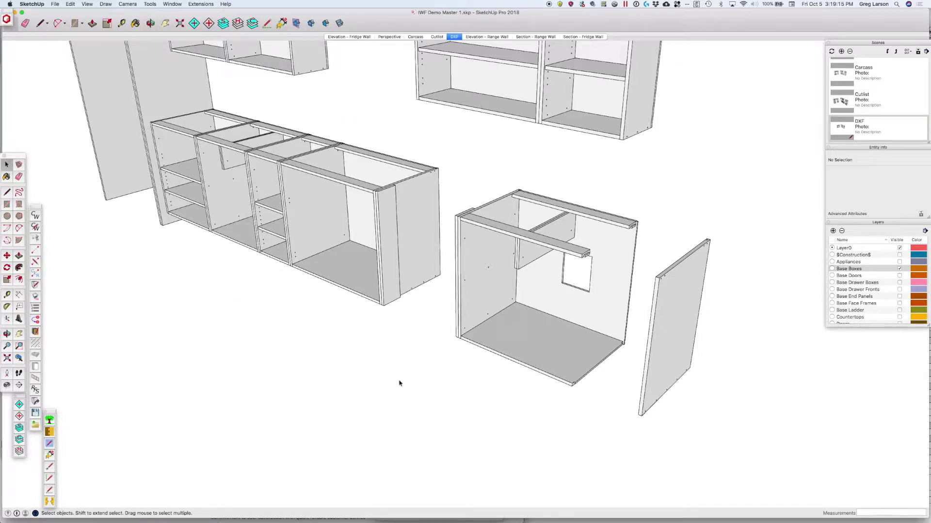
Switch to AutoCAD and inspect the part outlines in 0.75in_Maple Plywood - Pre-Finished.dxf, down to the C3LB2 Back Stretcher.
{"action": "mouse_move", "coordinate": [504, 518]}
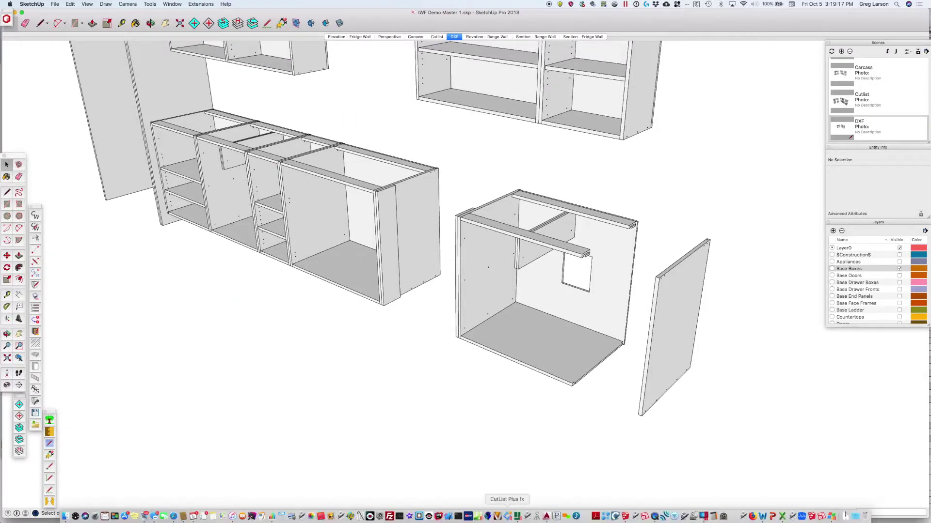
{"action": "left_click", "coordinate": [547, 517]}
{"action": "scroll", "coordinate": [563, 234], "scroll_direction": "down", "scroll_amount": 10}
{"action": "scroll", "coordinate": [558, 208], "scroll_direction": "down", "scroll_amount": 3}
{"action": "scroll", "coordinate": [558, 208], "scroll_direction": "up", "scroll_amount": 10}
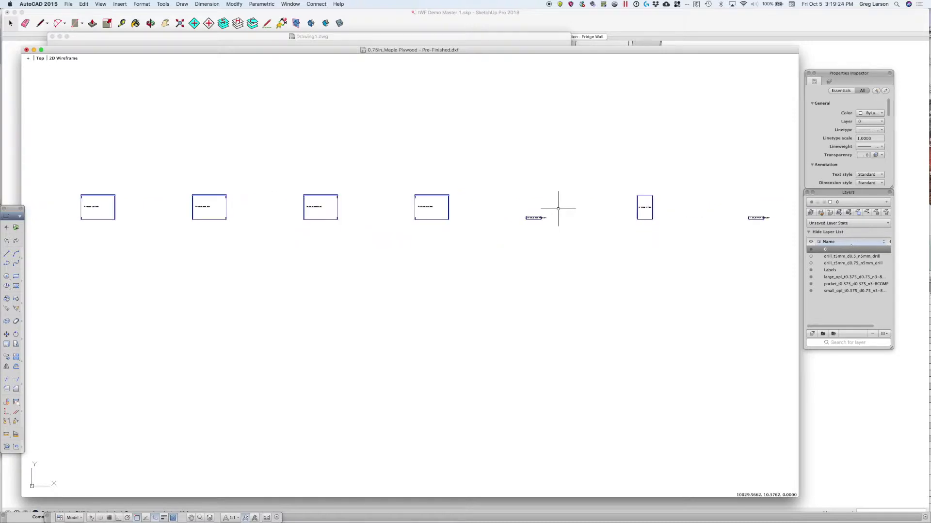
{"action": "scroll", "coordinate": [542, 214], "scroll_direction": "up", "scroll_amount": 6}
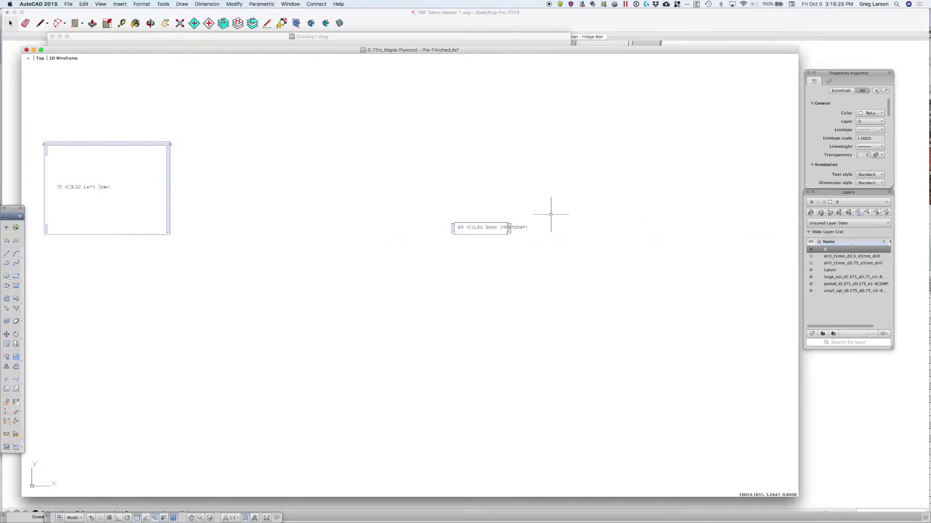
{"action": "scroll", "coordinate": [551, 215], "scroll_direction": "up", "scroll_amount": 2}
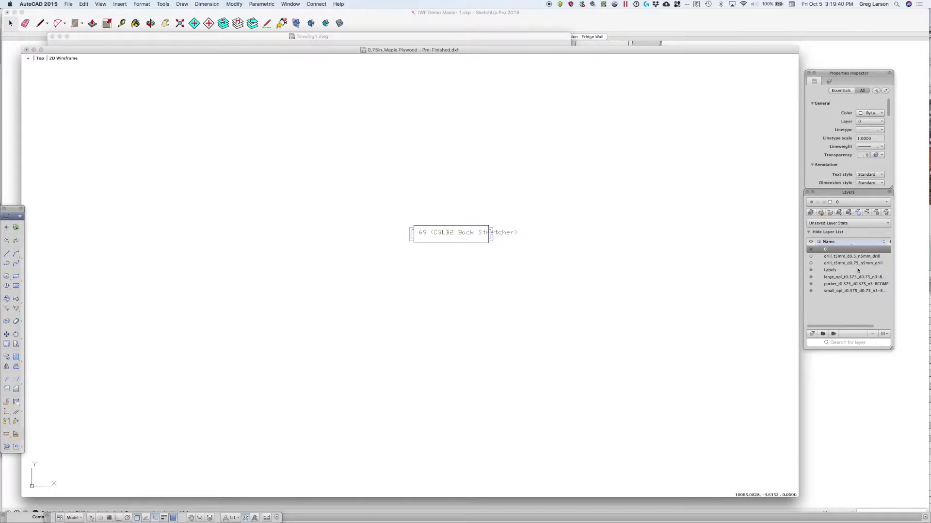
Switch to Cut2D Pro and create a new job 96.5 inches wide, 48.5 inches high and 0.75 inches thick.
{"action": "mouse_move", "coordinate": [516, 518]}
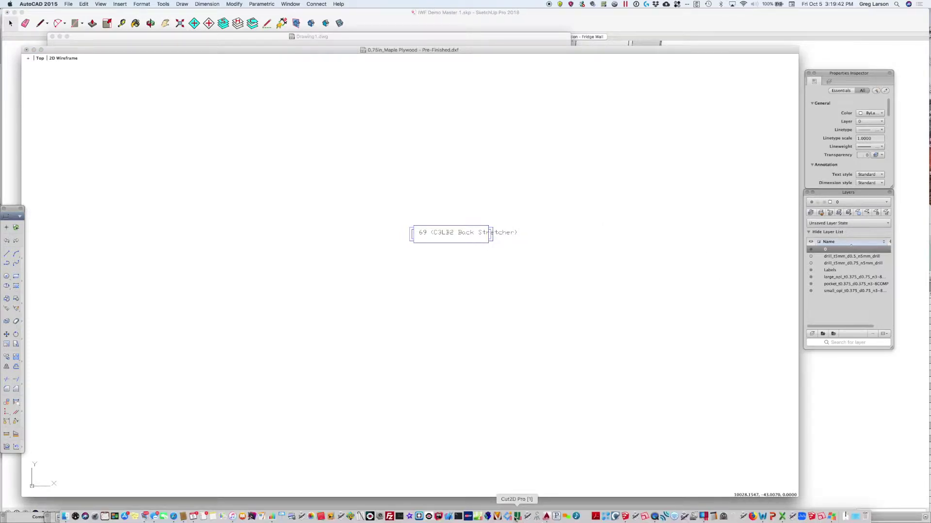
{"action": "left_click", "coordinate": [516, 517]}
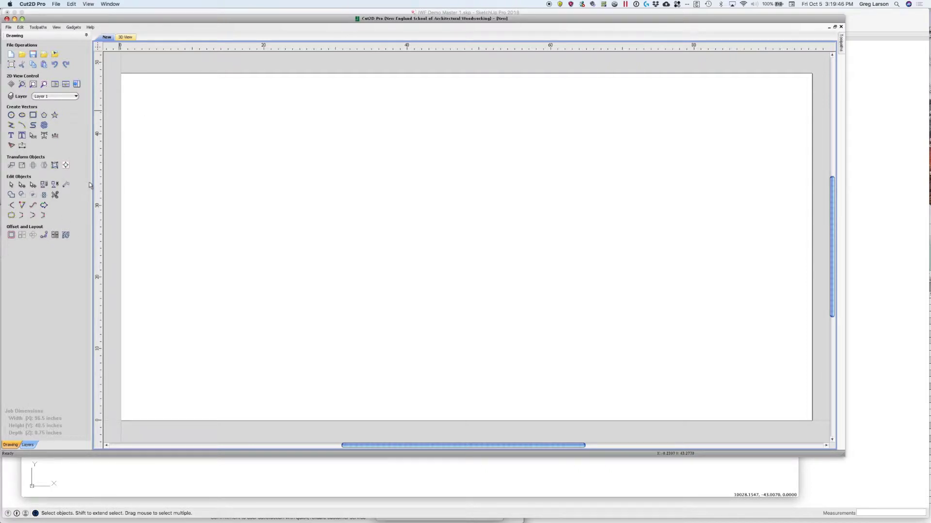
{"action": "left_click", "coordinate": [11, 56]}
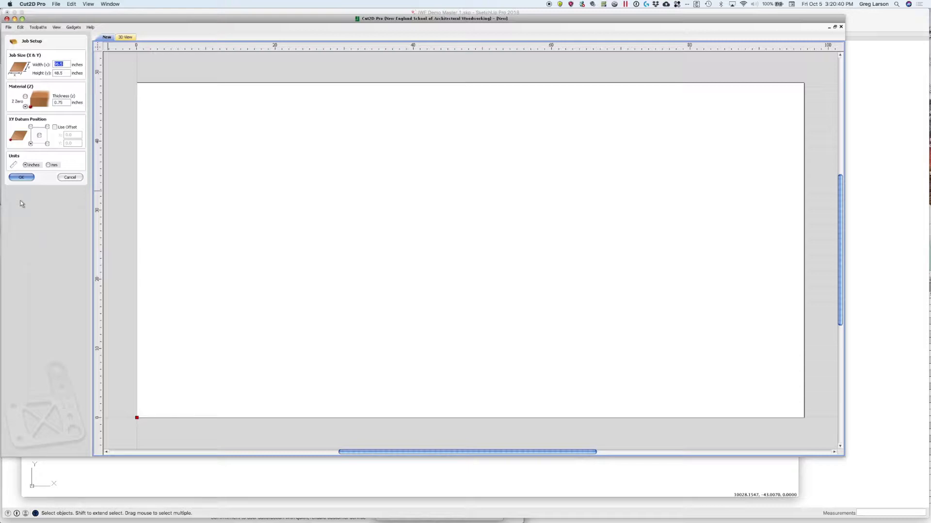
{"action": "left_click", "coordinate": [23, 178]}
{"action": "left_click", "coordinate": [21, 178]}
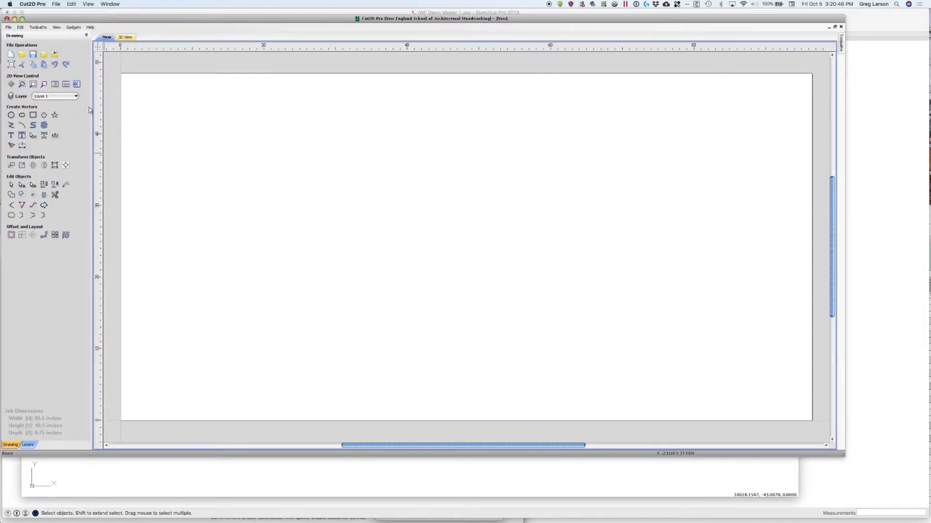
Import the 0.75in_Maple Plywood - Pre-Finished DXF, reached through the desktop's Shortcut to IWF Demo folder.
{"action": "left_click", "coordinate": [44, 57]}
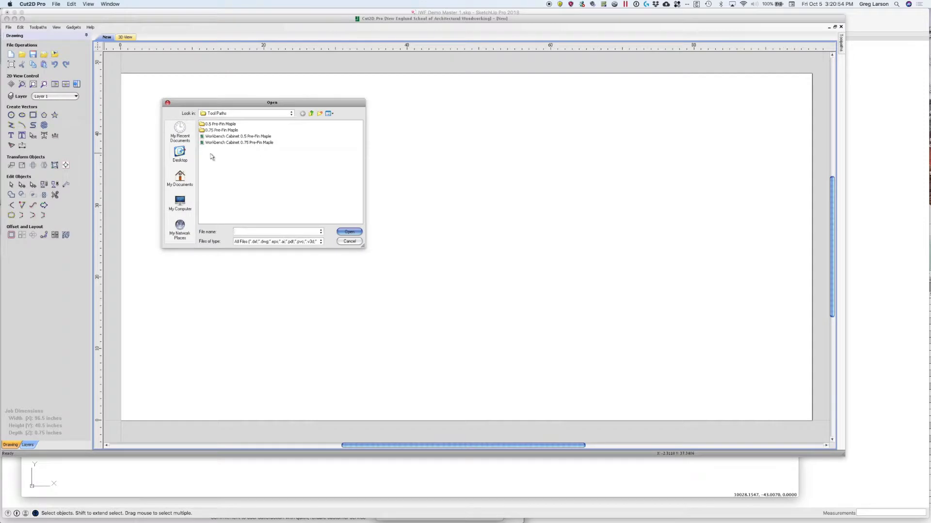
{"action": "left_click", "coordinate": [290, 114]}
{"action": "scroll", "coordinate": [257, 167], "scroll_direction": "up", "scroll_amount": 6}
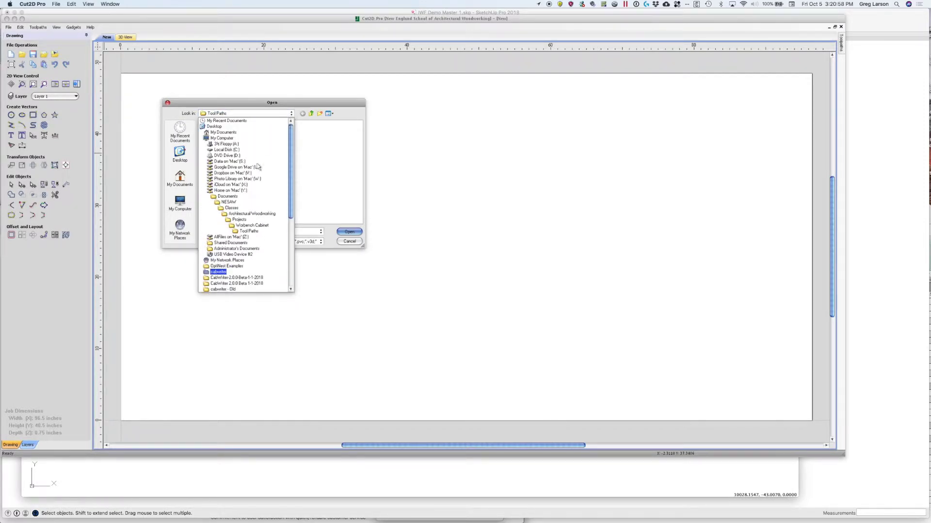
{"action": "left_click", "coordinate": [179, 188]}
{"action": "left_click", "coordinate": [180, 154]}
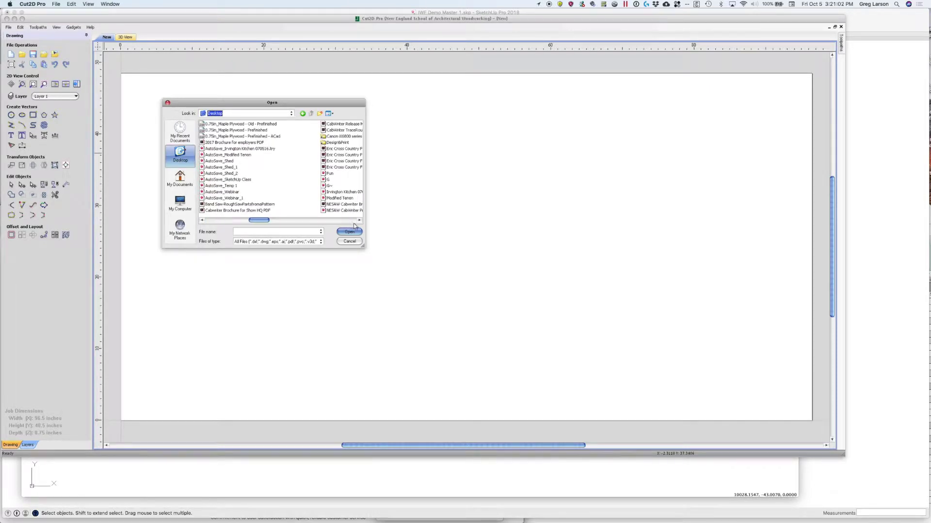
{"action": "scroll", "coordinate": [351, 223], "scroll_direction": "right", "scroll_amount": 5}
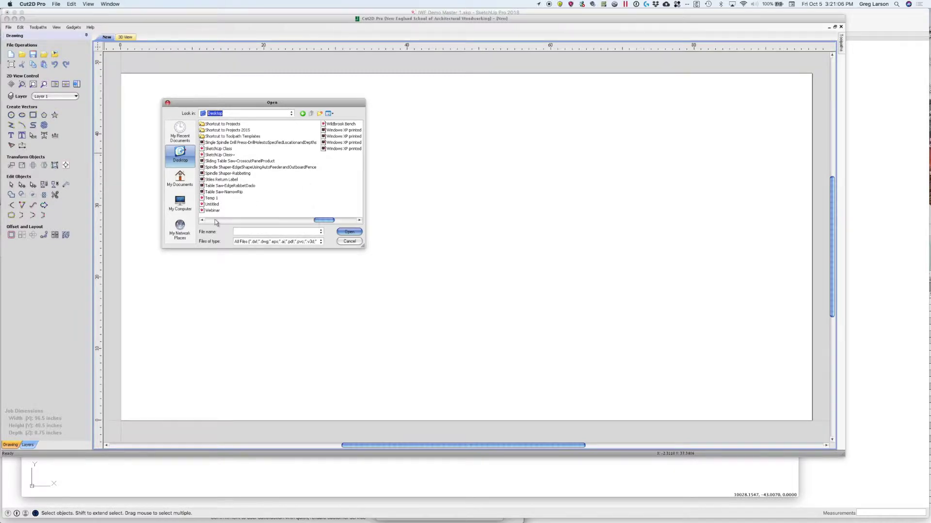
{"action": "scroll", "coordinate": [216, 223], "scroll_direction": "left", "scroll_amount": 2}
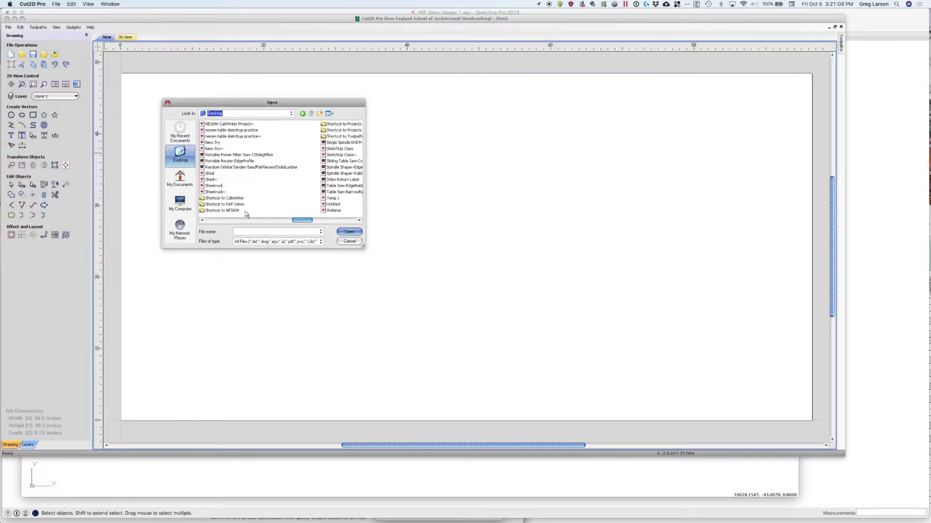
{"action": "double_click", "coordinate": [228, 204]}
{"action": "double_click", "coordinate": [219, 126]}
{"action": "double_click", "coordinate": [214, 125]}
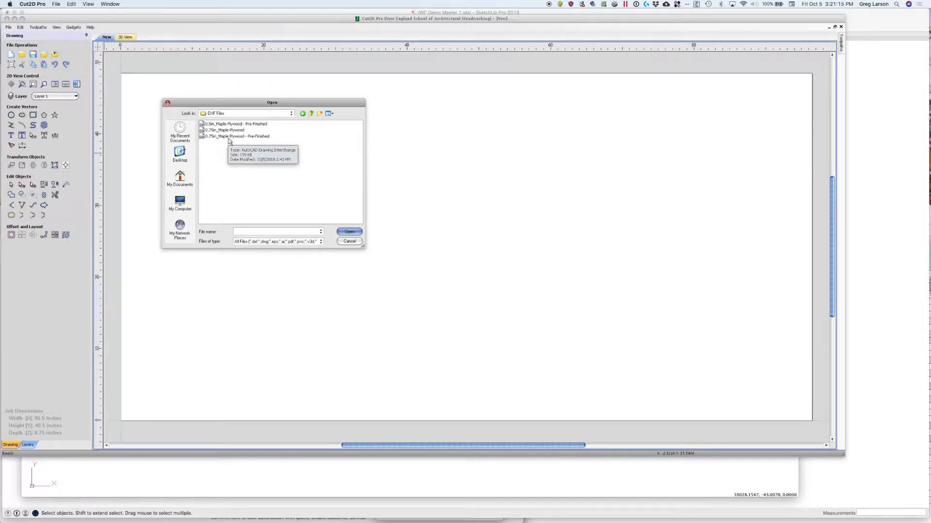
{"action": "double_click", "coordinate": [229, 136]}
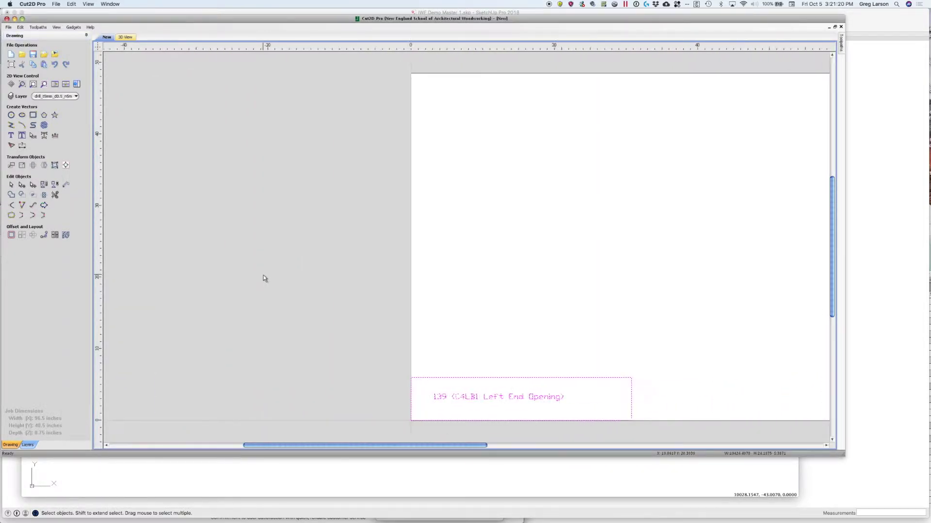
Look over the row of imported parts and keep the toolpath tools permanently displayed.
{"action": "left_click_drag", "start_coordinate": [228, 274], "coordinate": [473, 65]}
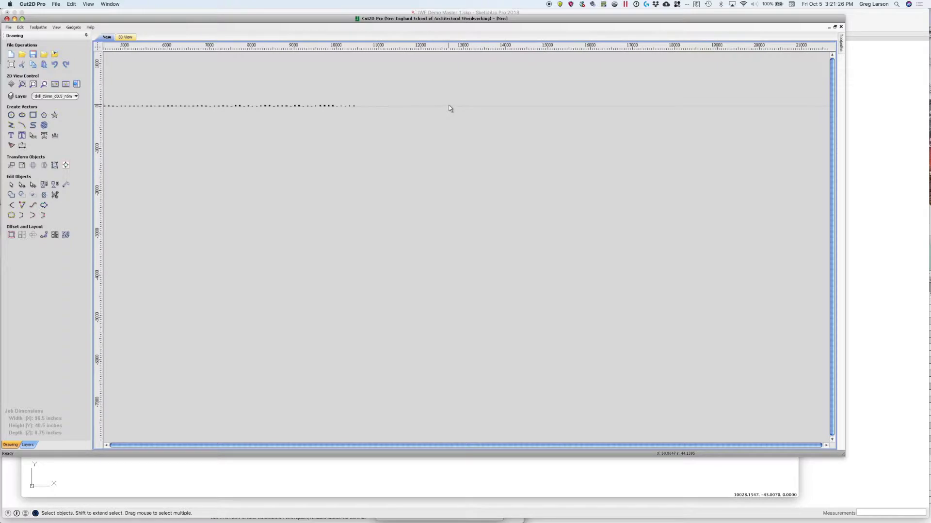
{"action": "scroll", "coordinate": [222, 96], "scroll_direction": "up", "scroll_amount": 5}
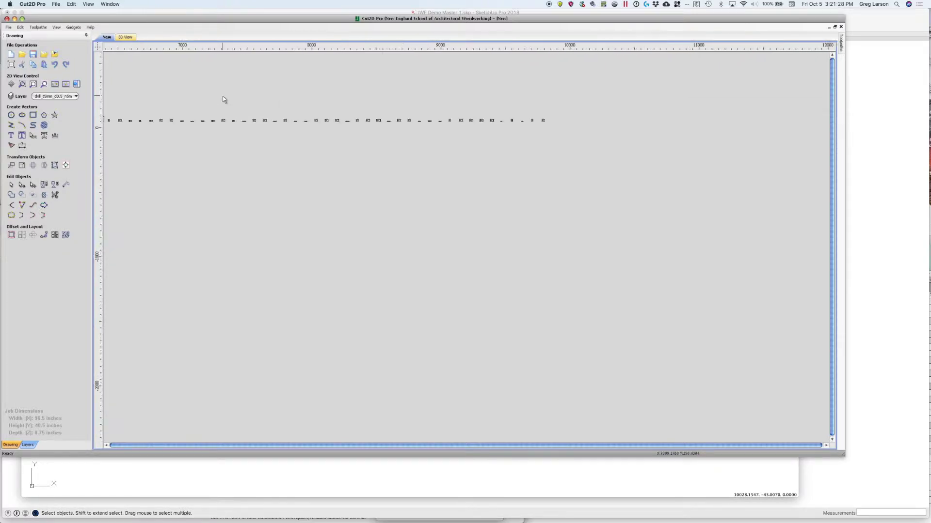
{"action": "scroll", "coordinate": [222, 96], "scroll_direction": "up", "scroll_amount": 2}
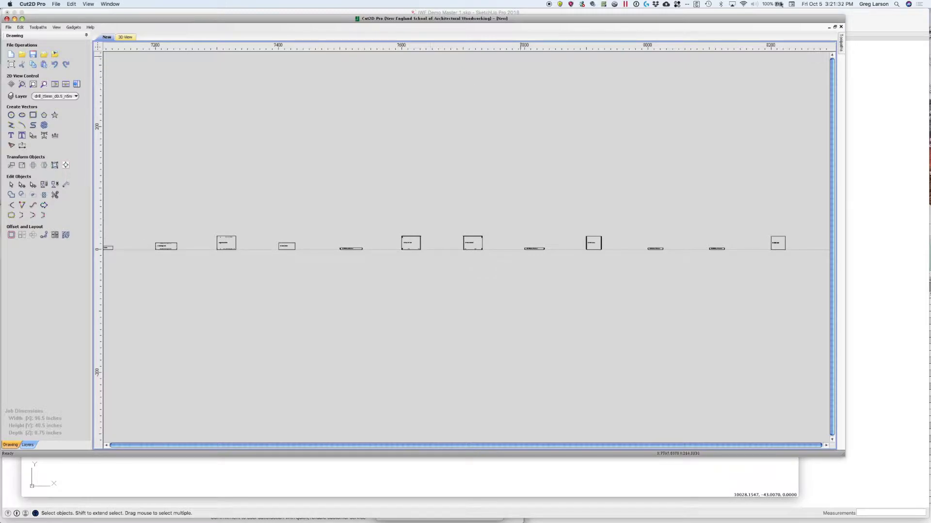
{"action": "mouse_move", "coordinate": [841, 50]}
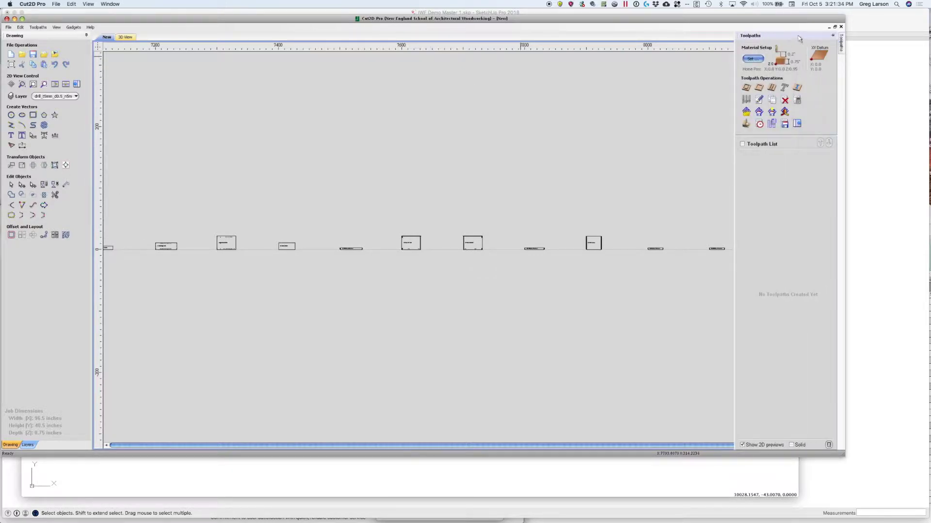
{"action": "left_click", "coordinate": [832, 37]}
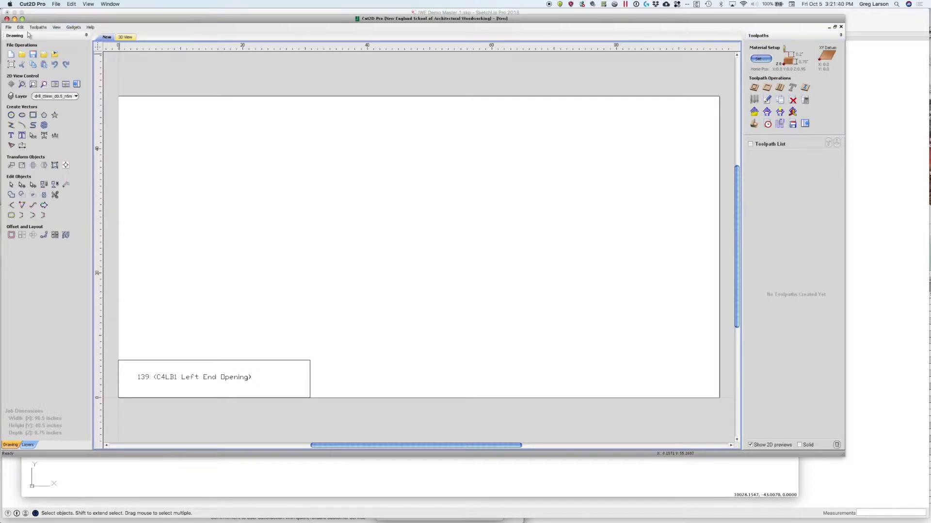
Select all vectors and preview their nesting onto sheets with a 0.375-inch tool diameter, 0.2-inch clearance and 180-degree rotation steps.
{"action": "left_click", "coordinate": [8, 27]}
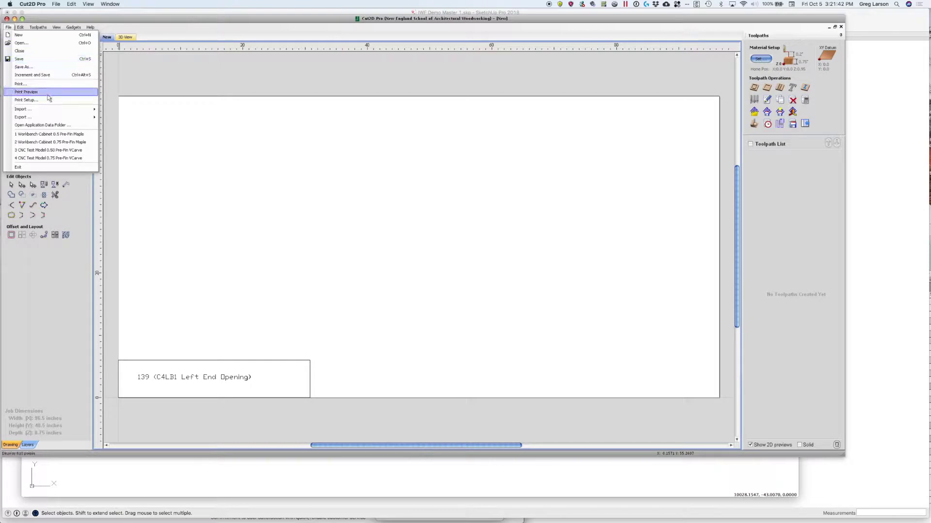
{"action": "left_click", "coordinate": [21, 27]}
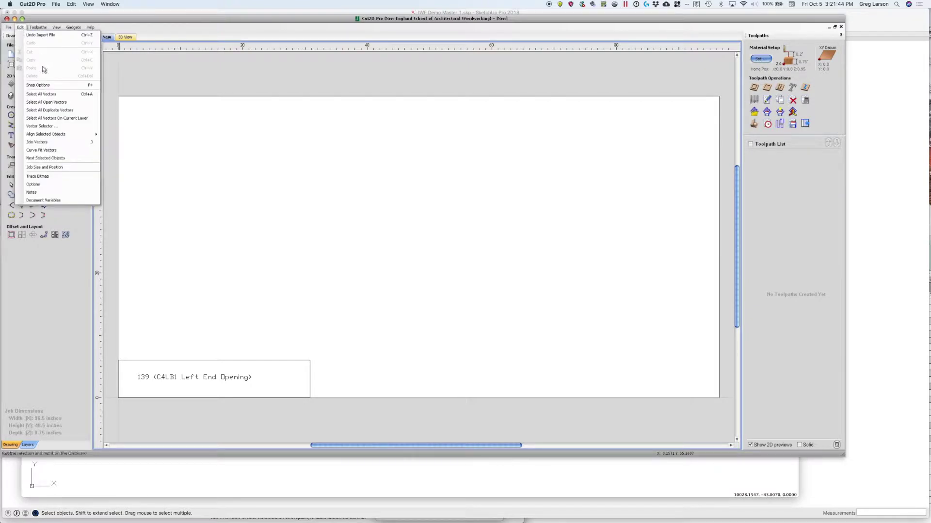
{"action": "left_click", "coordinate": [51, 102]}
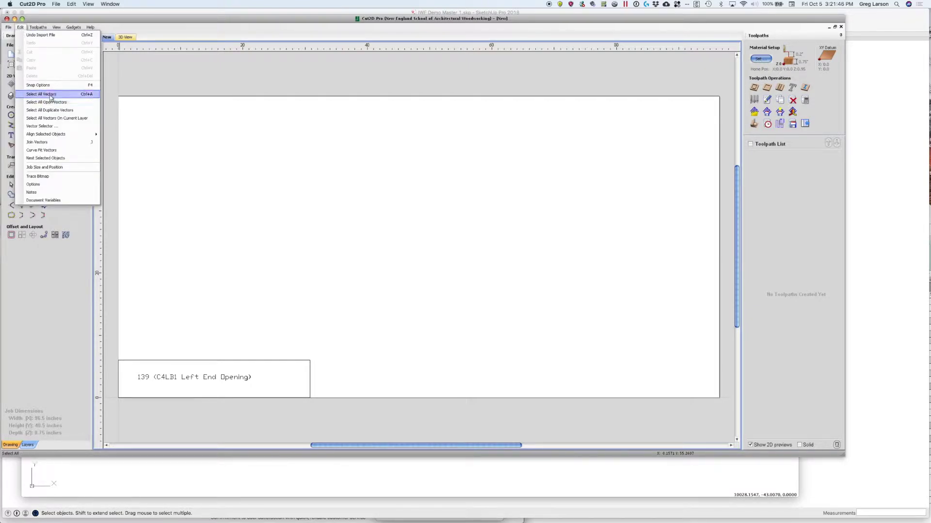
{"action": "left_click", "coordinate": [65, 235]}
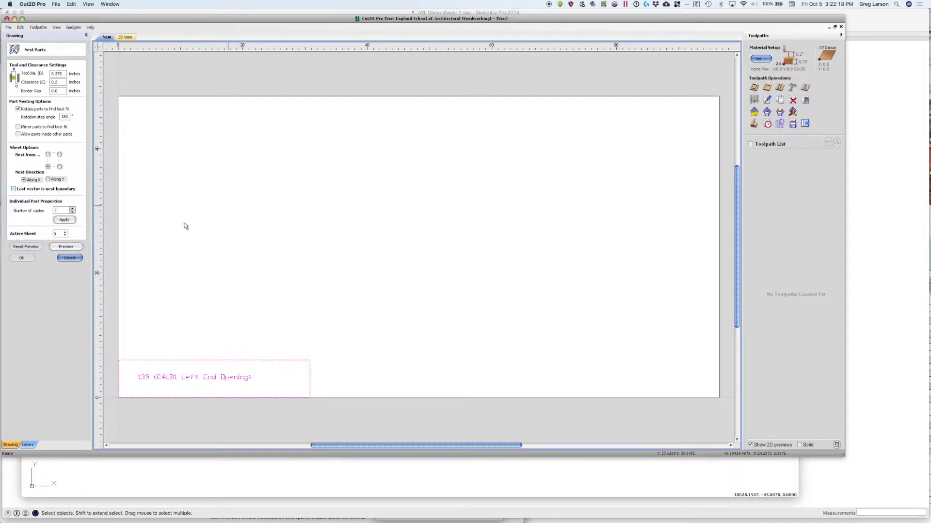
{"action": "left_click", "coordinate": [74, 221]}
{"action": "left_click", "coordinate": [66, 247]}
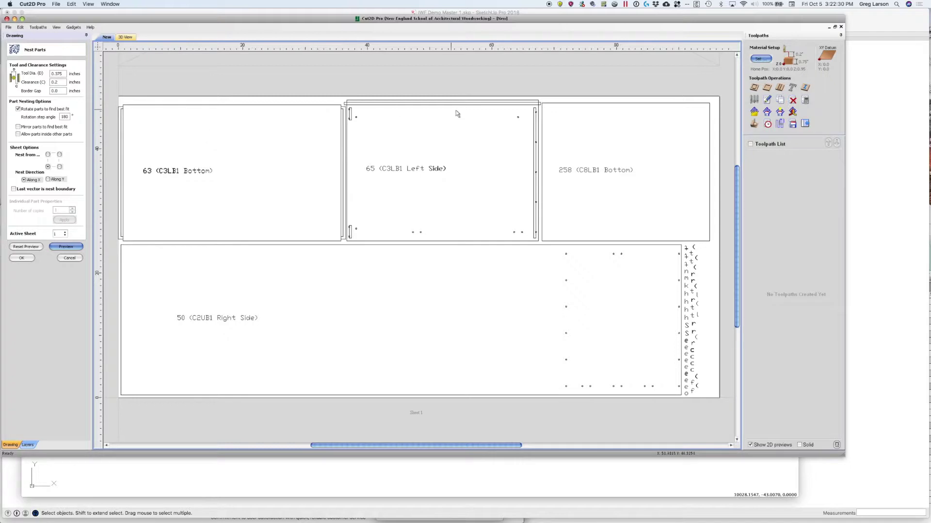
{"action": "scroll", "coordinate": [456, 109], "scroll_direction": "down", "scroll_amount": 10}
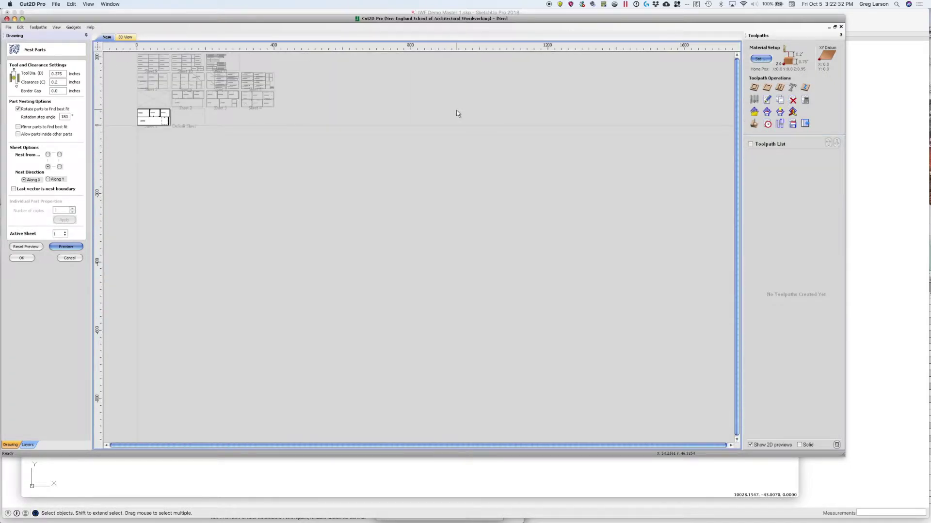
Check the previewed layout of parts across the sheets and accept the nesting.
{"action": "scroll", "coordinate": [195, 61], "scroll_direction": "up", "scroll_amount": 5}
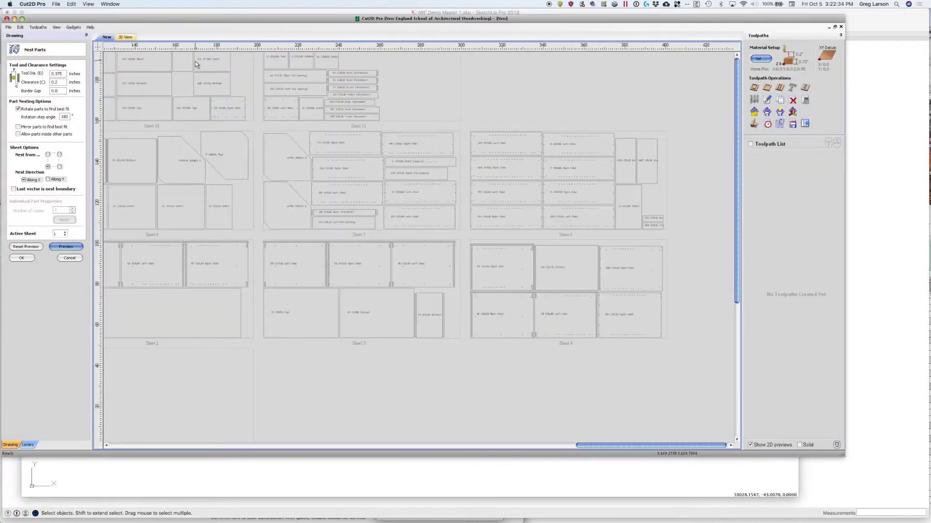
{"action": "scroll", "coordinate": [195, 62], "scroll_direction": "down", "scroll_amount": 3}
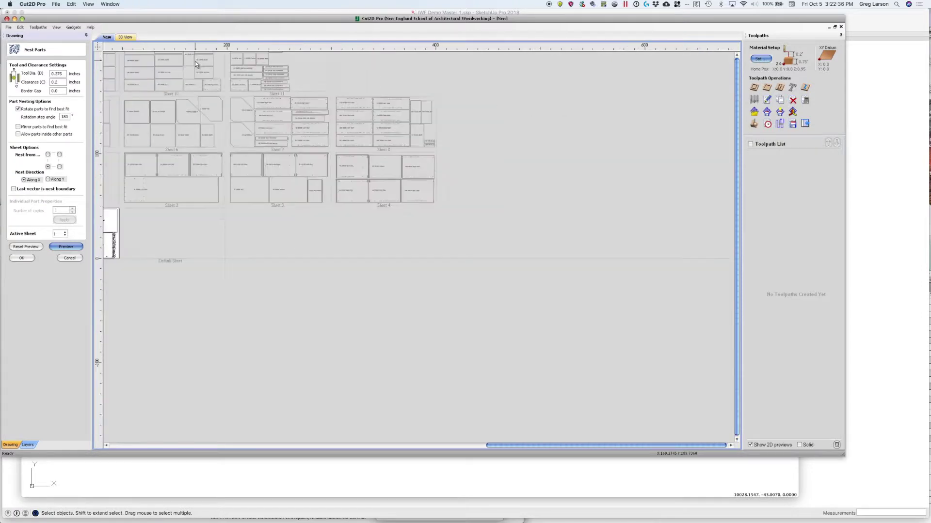
{"action": "left_click", "coordinate": [24, 259]}
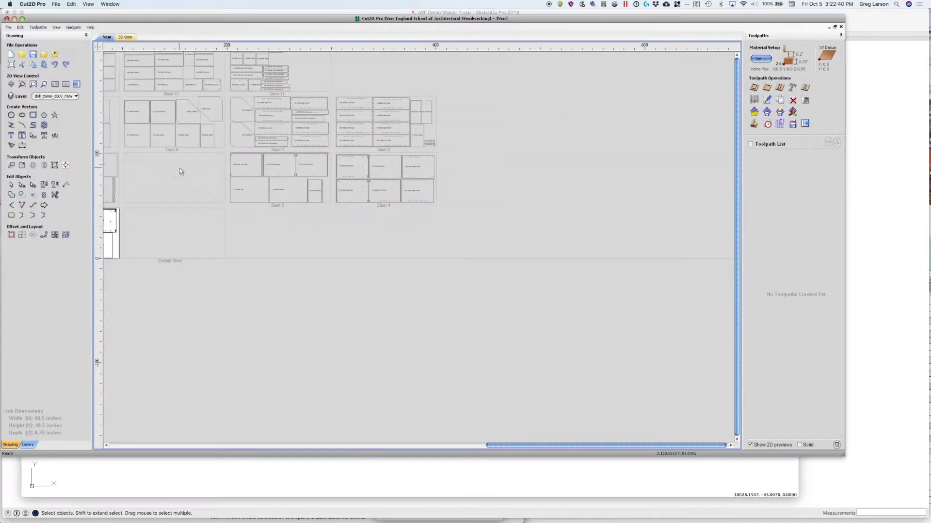
Look over the nested sheets, make Sheet 7 the active sheet and examine its parts up close.
{"action": "scroll", "coordinate": [297, 298], "scroll_direction": "down", "scroll_amount": 4}
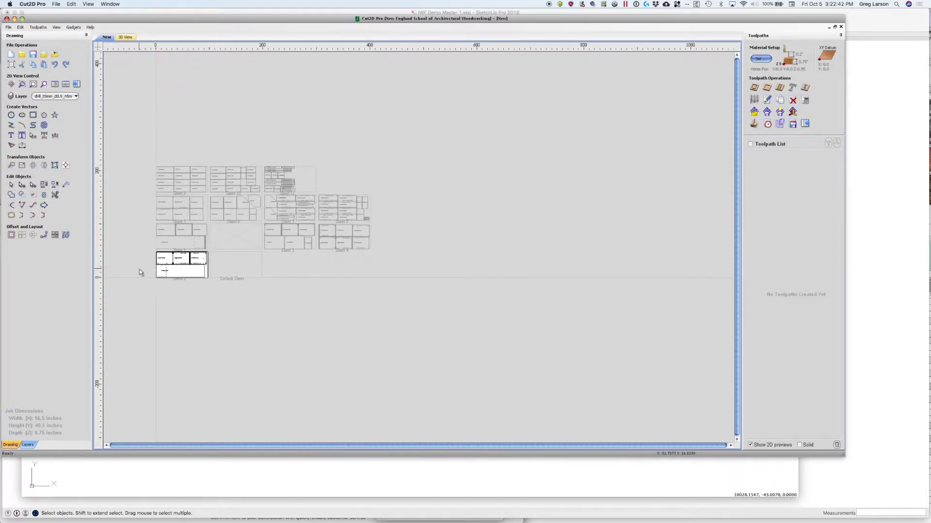
{"action": "scroll", "coordinate": [138, 264], "scroll_direction": "up", "scroll_amount": 8}
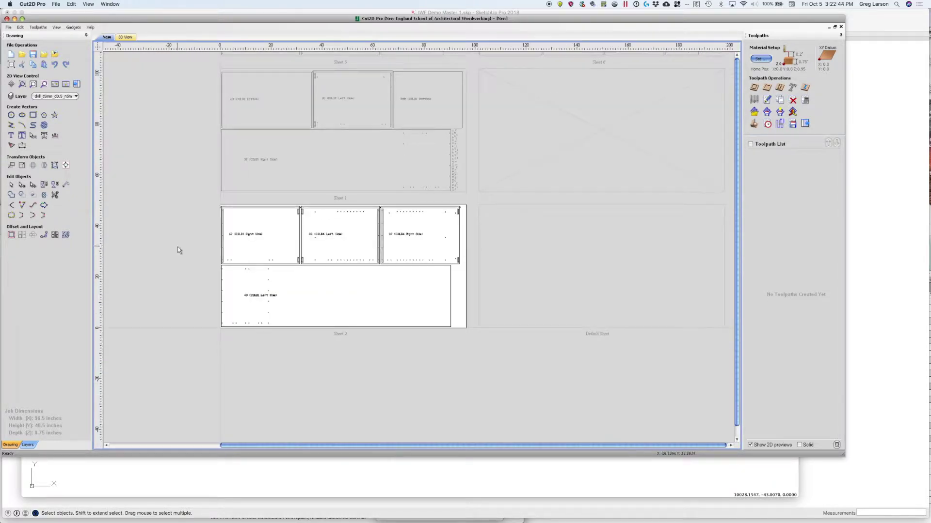
{"action": "scroll", "coordinate": [178, 246], "scroll_direction": "up", "scroll_amount": 4}
{"action": "scroll", "coordinate": [178, 247], "scroll_direction": "down", "scroll_amount": 3}
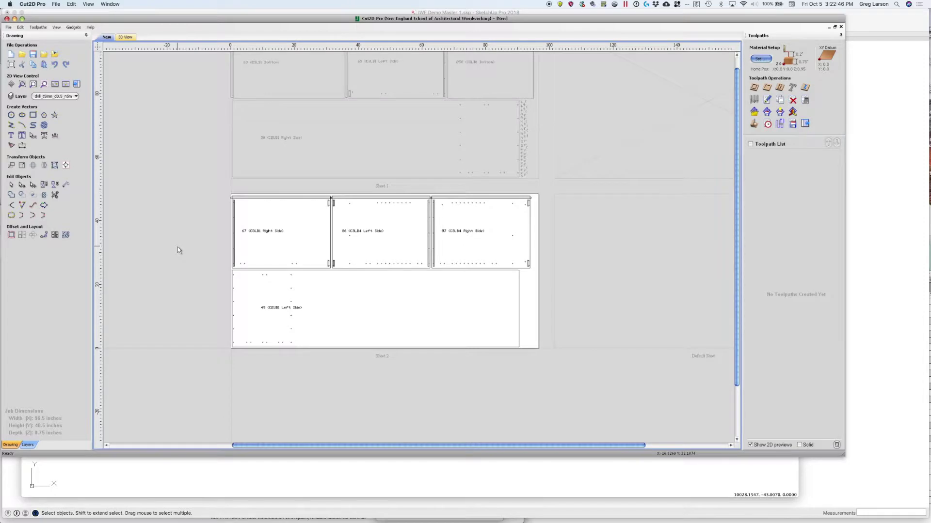
{"action": "scroll", "coordinate": [178, 246], "scroll_direction": "down", "scroll_amount": 5}
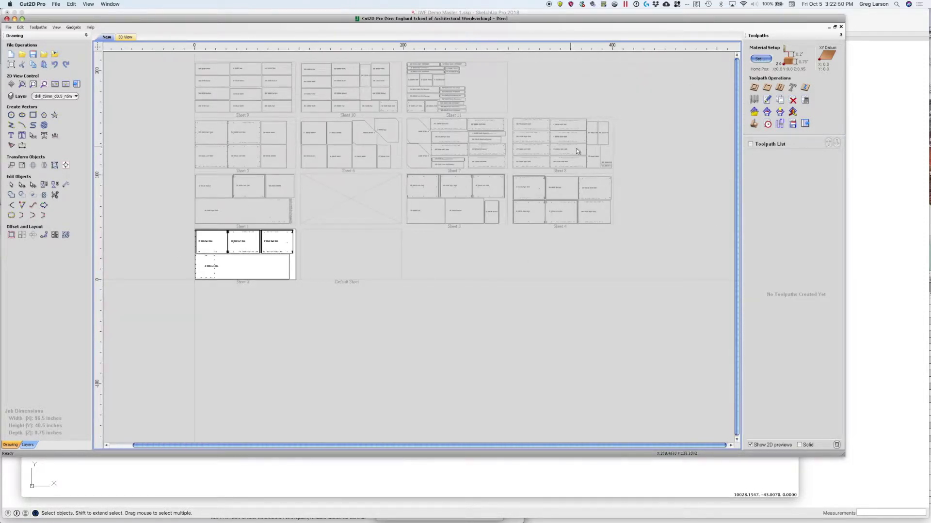
{"action": "left_click", "coordinate": [474, 151]}
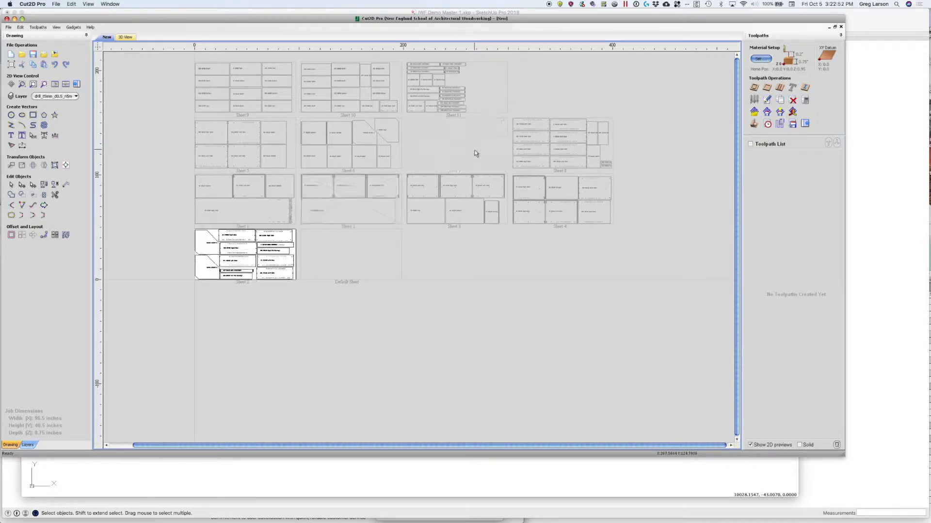
{"action": "scroll", "coordinate": [191, 258], "scroll_direction": "up", "scroll_amount": 3}
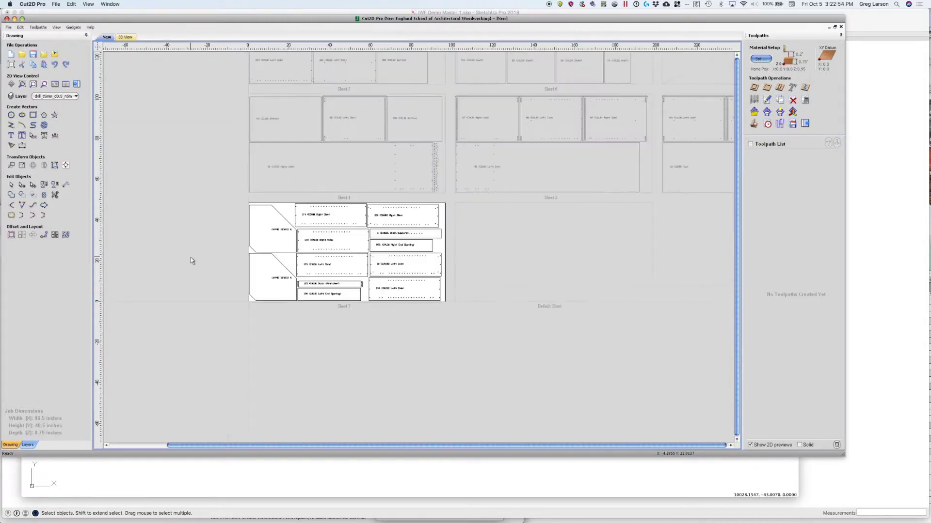
{"action": "scroll", "coordinate": [307, 262], "scroll_direction": "up", "scroll_amount": 4}
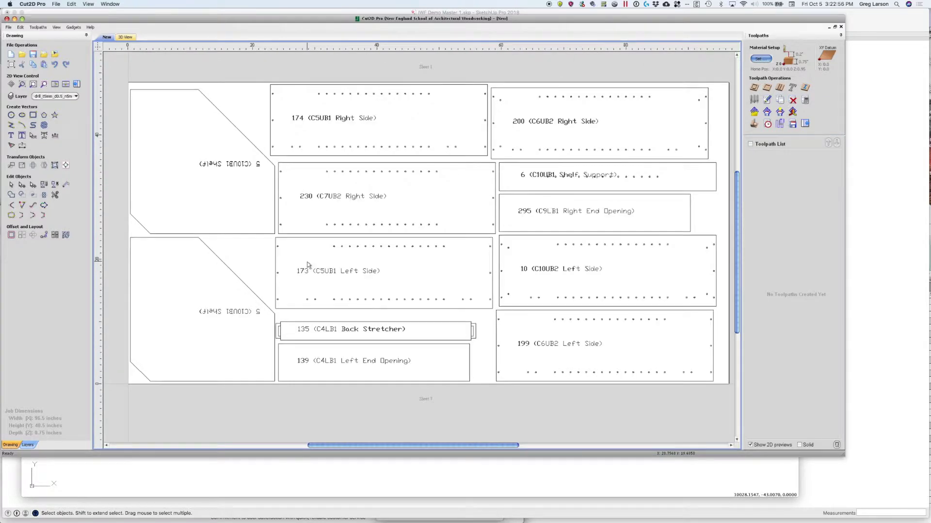
Toggle the visibility of the pocket, large_opl and small_opl layers off and back on to identify the vectors each one holds.
{"action": "left_click", "coordinate": [58, 96]}
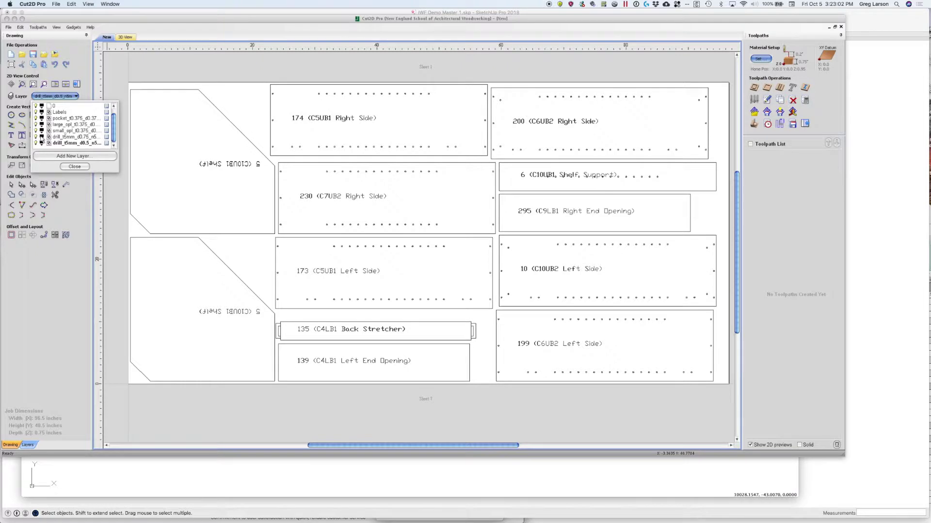
{"action": "left_click", "coordinate": [36, 121]}
{"action": "left_click", "coordinate": [37, 121]}
{"action": "left_click", "coordinate": [36, 121]}
{"action": "left_click", "coordinate": [36, 124]}
{"action": "left_click", "coordinate": [36, 131]}
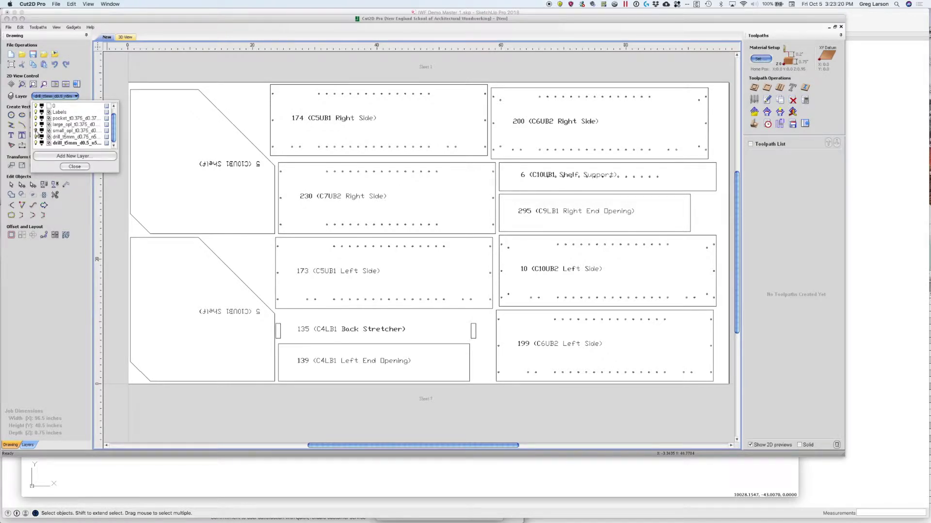
{"action": "left_click", "coordinate": [35, 131]}
{"action": "left_click", "coordinate": [35, 131]}
{"action": "left_click", "coordinate": [36, 131]}
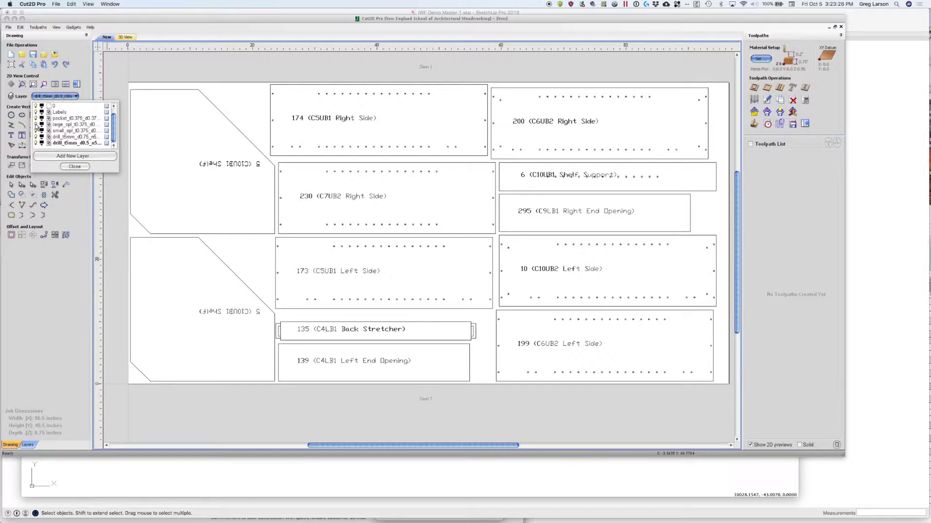
{"action": "left_click", "coordinate": [35, 125]}
{"action": "left_click", "coordinate": [35, 125]}
Open the tool database, move it clear of the sheet and browse the imperial tools, including the form tools and drills.
{"action": "left_click", "coordinate": [755, 100]}
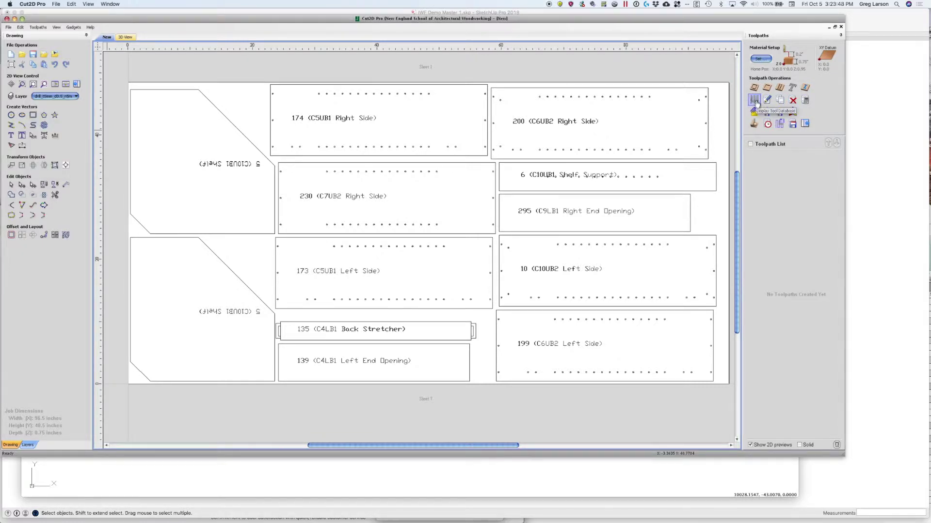
{"action": "left_click", "coordinate": [755, 101]}
{"action": "left_click_drag", "start_coordinate": [480, 136], "coordinate": [477, 140]}
{"action": "left_click_drag", "start_coordinate": [542, 145], "coordinate": [872, 199]}
{"action": "scroll", "coordinate": [694, 314], "scroll_direction": "down", "scroll_amount": 2}
{"action": "scroll", "coordinate": [694, 314], "scroll_direction": "down", "scroll_amount": 8}
{"action": "scroll", "coordinate": [694, 315], "scroll_direction": "down", "scroll_amount": 5}
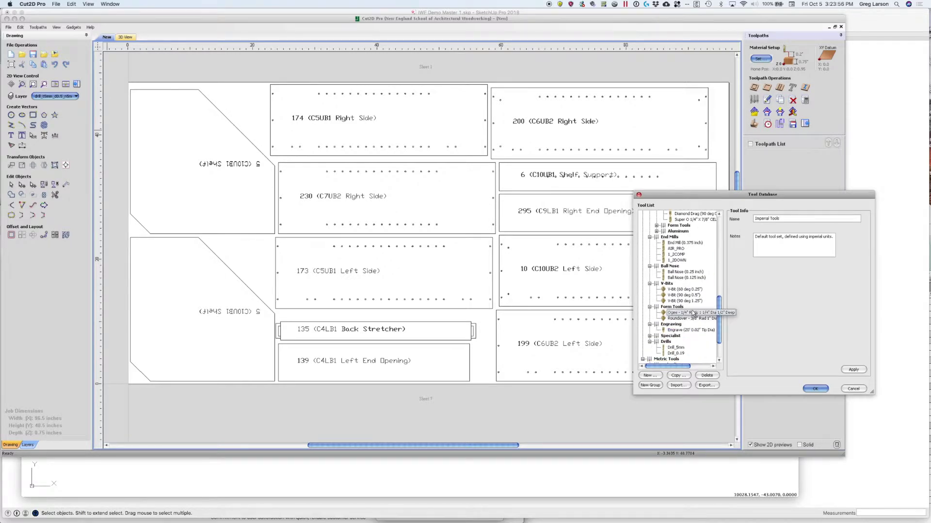
{"action": "double_click", "coordinate": [671, 314]}
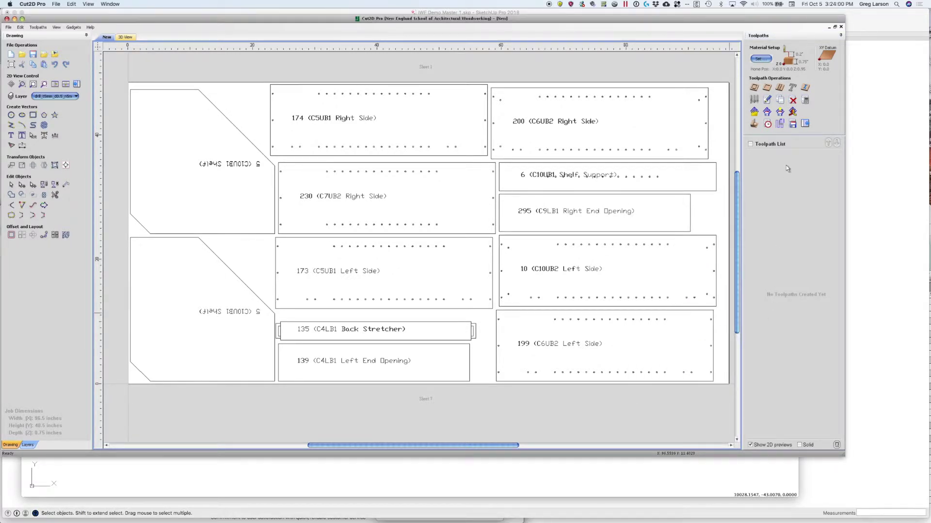
Find the Drill_5mm entry in the tool database's imperial Drills group, then close the database.
{"action": "left_click", "coordinate": [754, 100]}
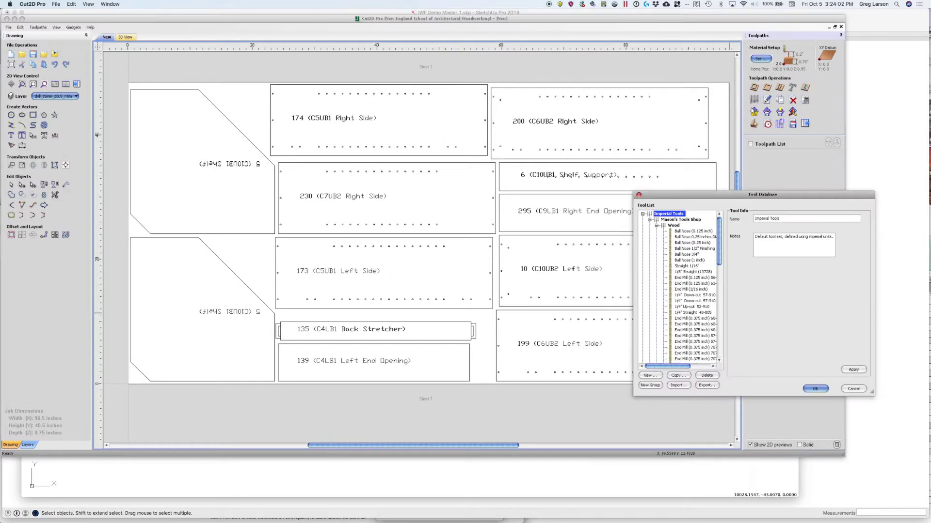
{"action": "scroll", "coordinate": [693, 329], "scroll_direction": "down", "scroll_amount": 10}
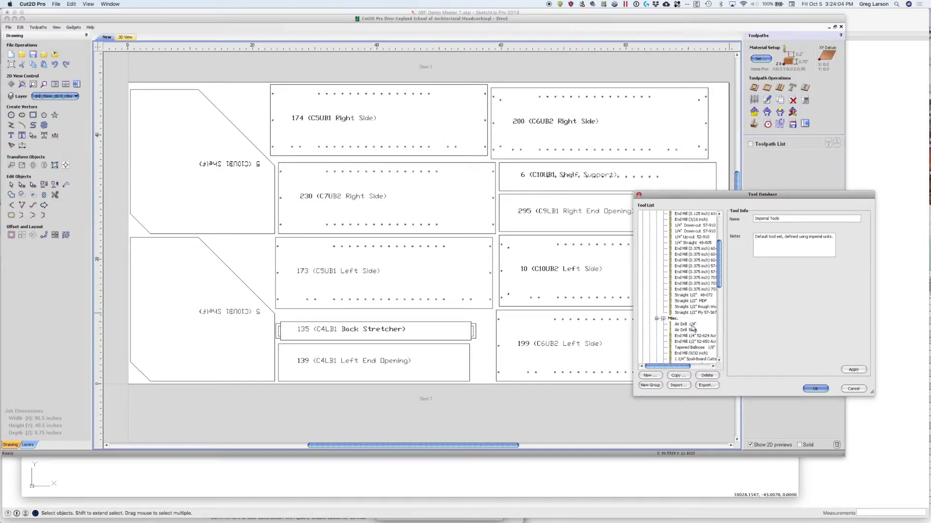
{"action": "scroll", "coordinate": [693, 328], "scroll_direction": "down", "scroll_amount": 4}
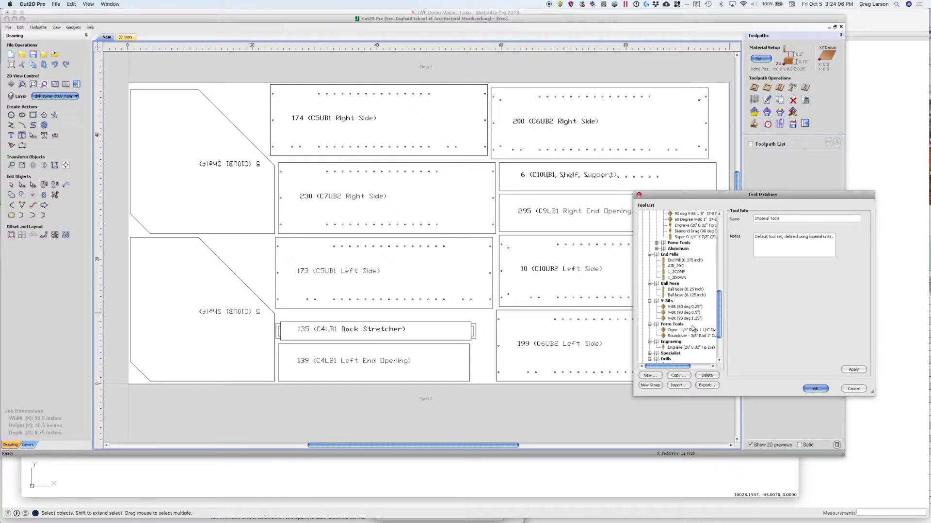
{"action": "scroll", "coordinate": [693, 329], "scroll_direction": "down", "scroll_amount": 1}
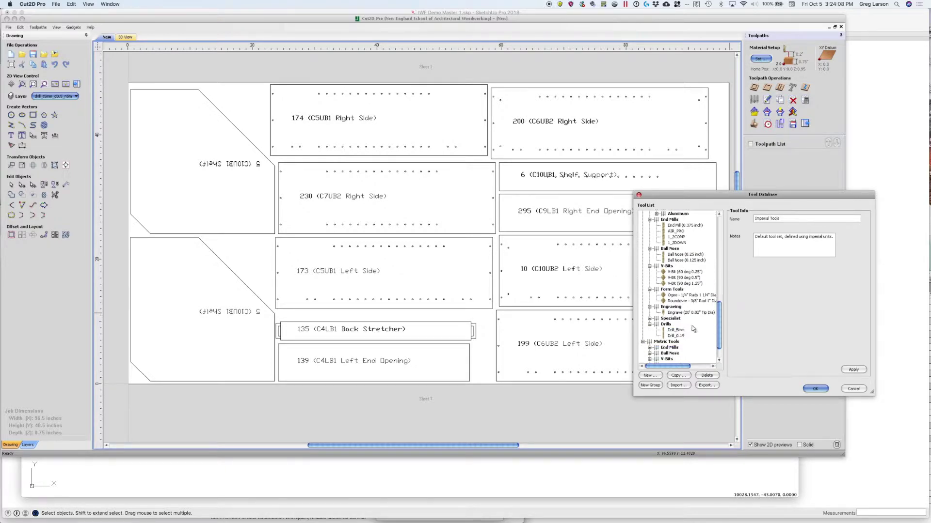
{"action": "left_click", "coordinate": [676, 330]}
{"action": "left_click", "coordinate": [815, 389]}
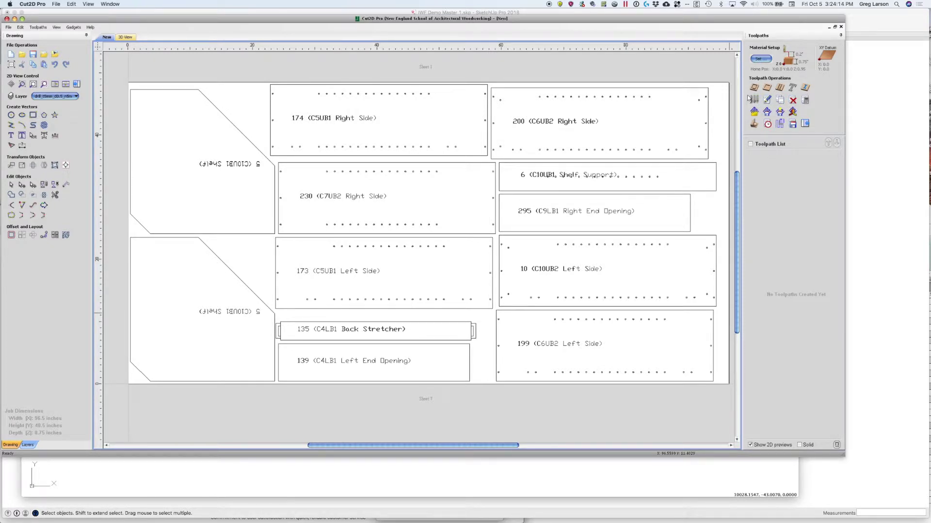
{"action": "left_click", "coordinate": [755, 100]}
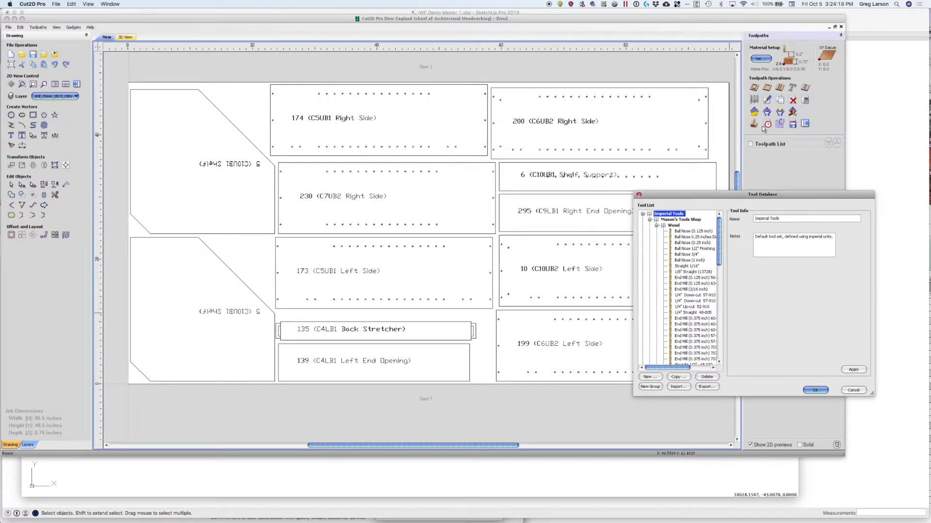
{"action": "left_click", "coordinate": [816, 391]}
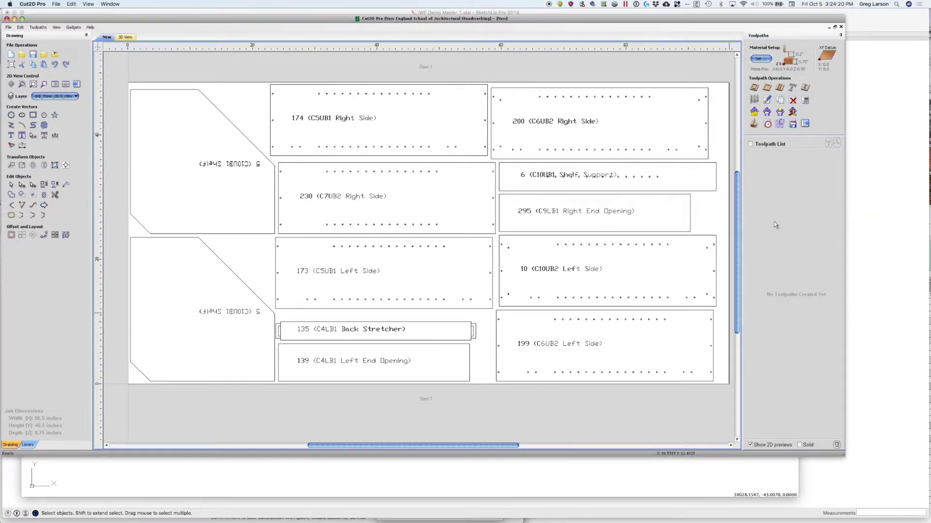
Start a drilling toolpath and assign it the Drill_5mm tool.
{"action": "left_click", "coordinate": [780, 88]}
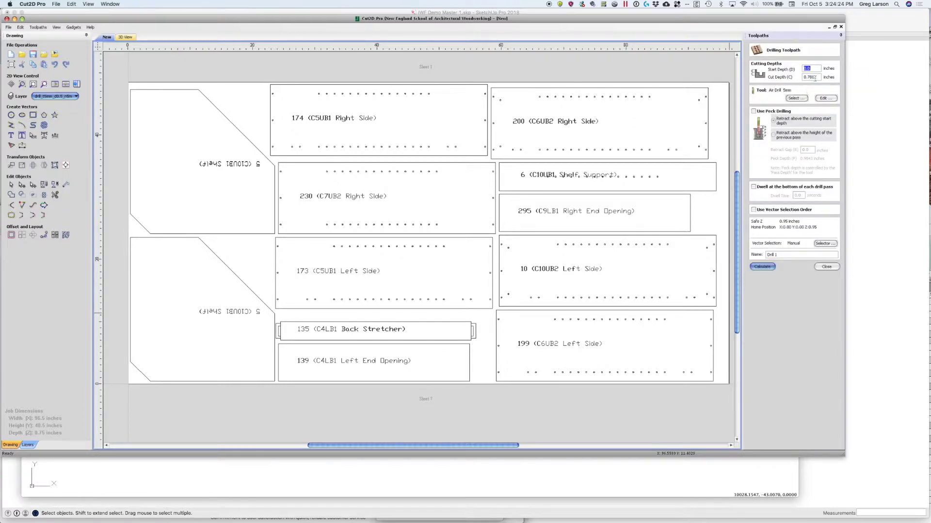
{"action": "left_click", "coordinate": [797, 98]}
{"action": "scroll", "coordinate": [693, 295], "scroll_direction": "down", "scroll_amount": 5}
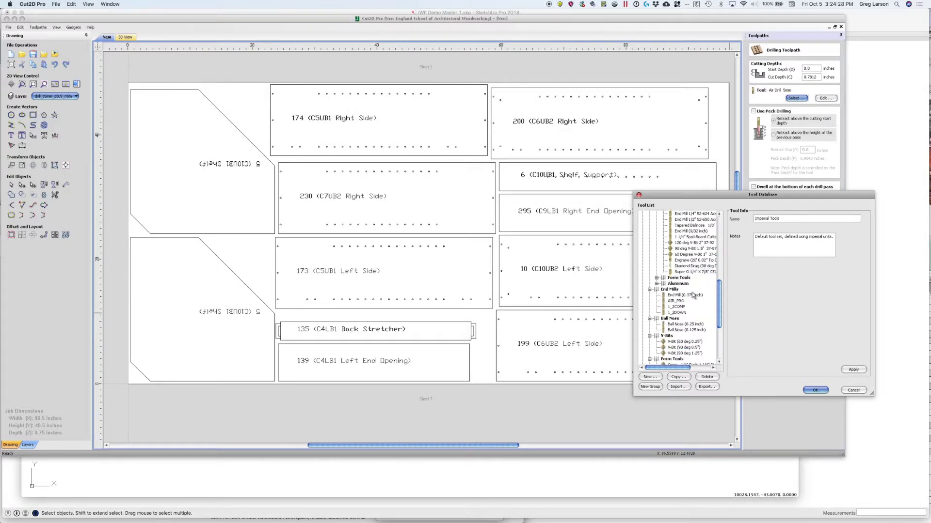
{"action": "scroll", "coordinate": [693, 295], "scroll_direction": "down", "scroll_amount": 4}
{"action": "left_click", "coordinate": [675, 330]}
{"action": "left_click", "coordinate": [815, 390]}
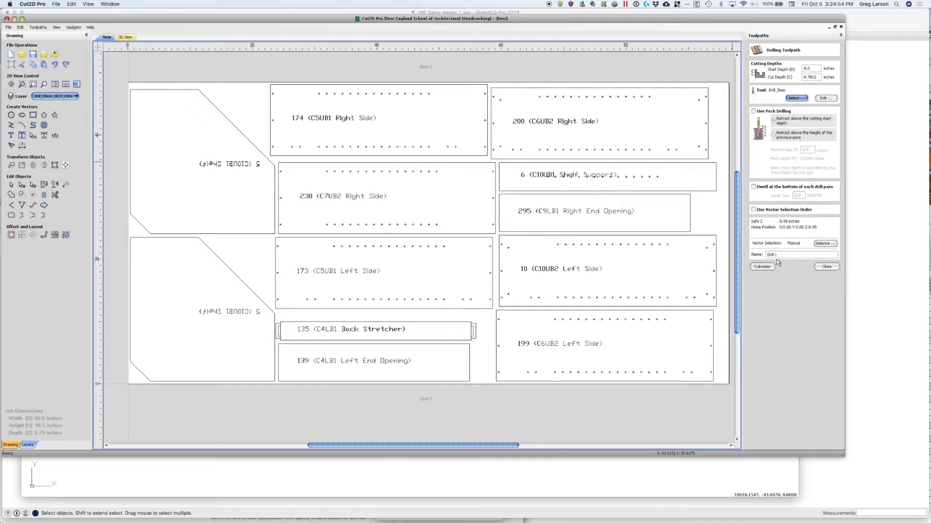
Calculate the drilling toolpath as Construction Holes, associated with the closed vectors on the drill_t5mm_d0.75_n5mm_drill layer, and return to the 2D view.
{"action": "left_click", "coordinate": [824, 244]}
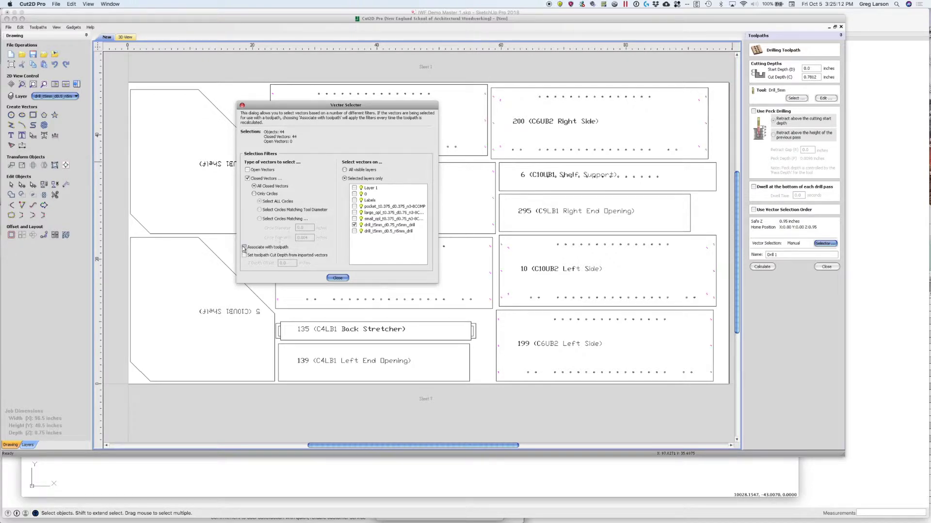
{"action": "left_click", "coordinate": [340, 279]}
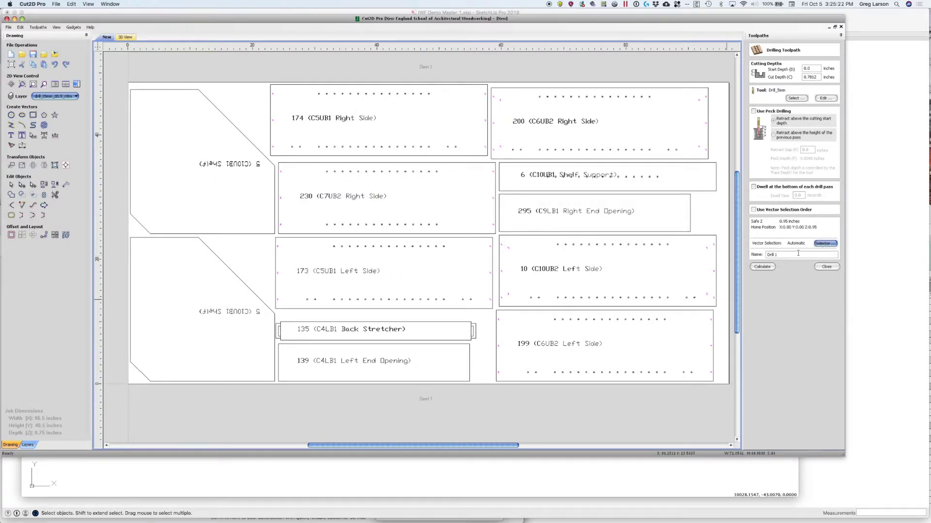
{"action": "left_click_drag", "start_coordinate": [779, 256], "coordinate": [763, 257]}
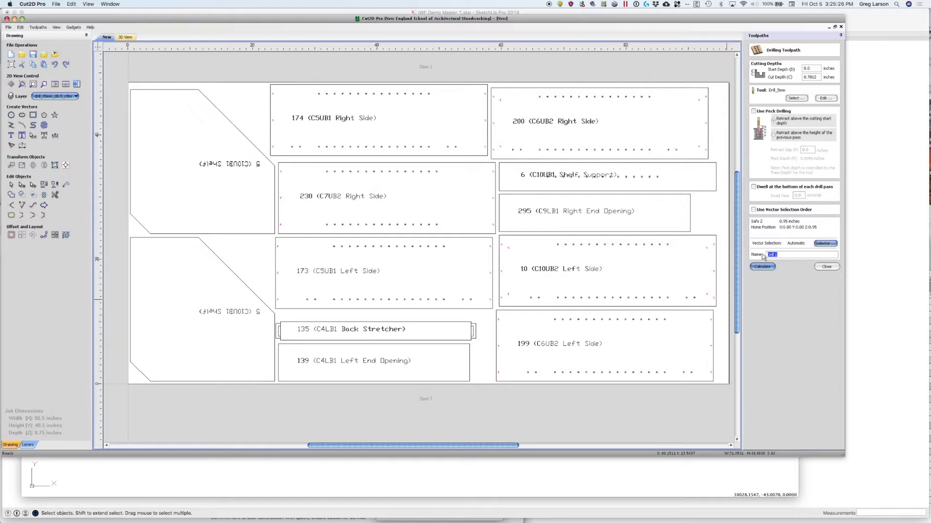
{"action": "type", "text": "Construction Holes"}
{"action": "left_click", "coordinate": [762, 267]}
{"action": "left_click", "coordinate": [407, 280]}
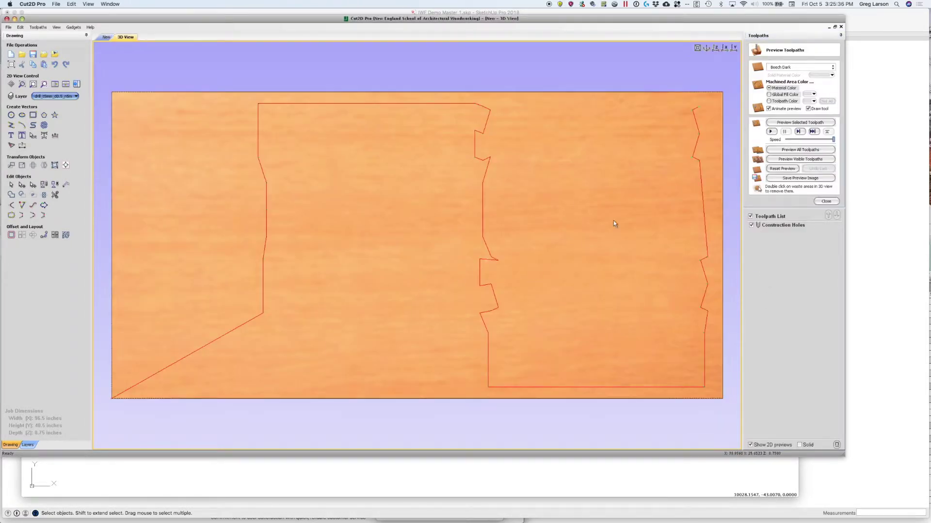
{"action": "left_click", "coordinate": [106, 37]}
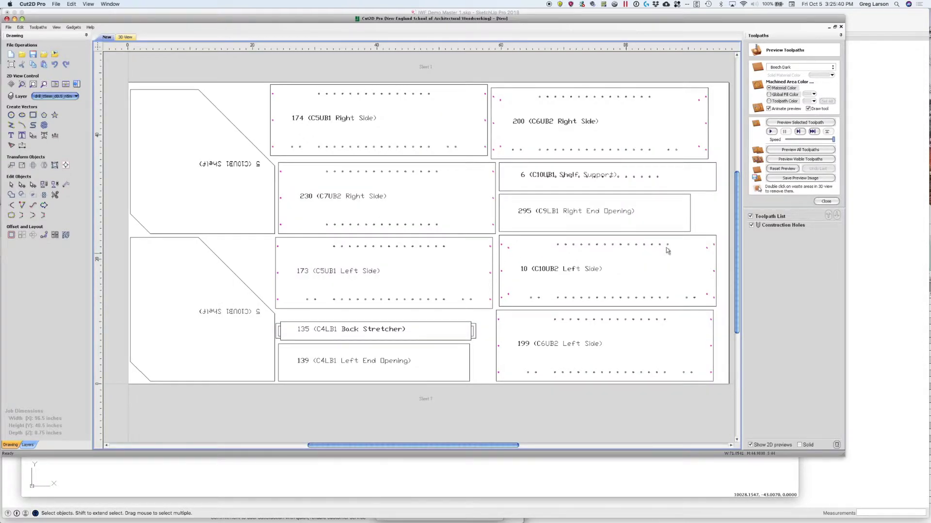
{"action": "left_click", "coordinate": [826, 201]}
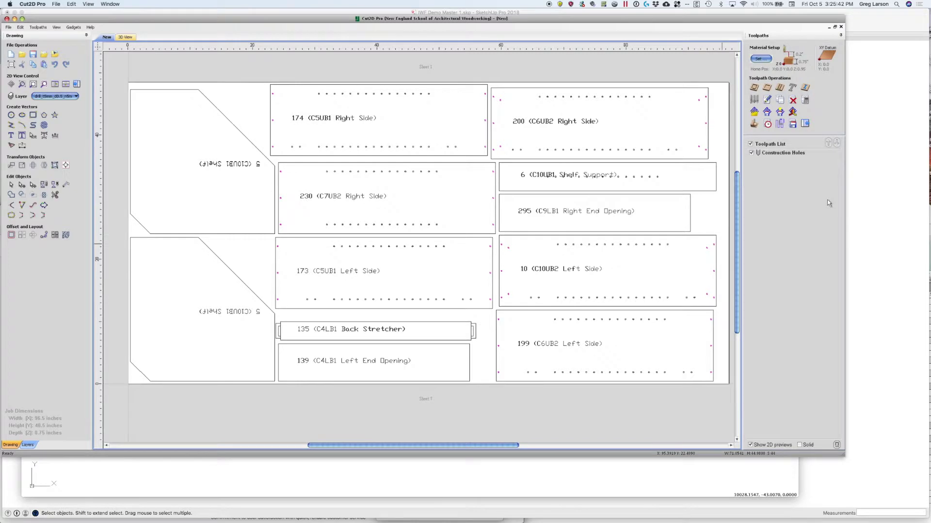
Start a 2D profile toolpath and set its cut depth to 0.76 inches.
{"action": "left_click", "coordinate": [754, 88]}
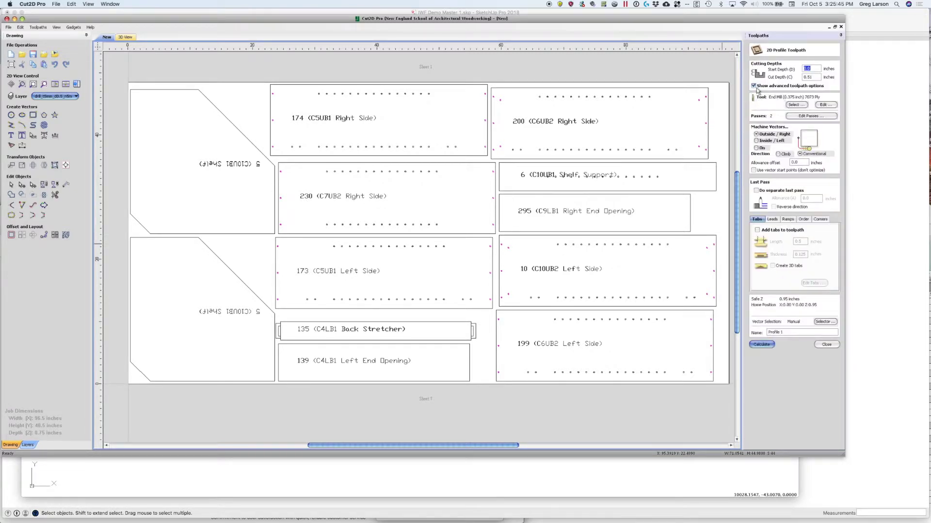
{"action": "double_click", "coordinate": [807, 77]}
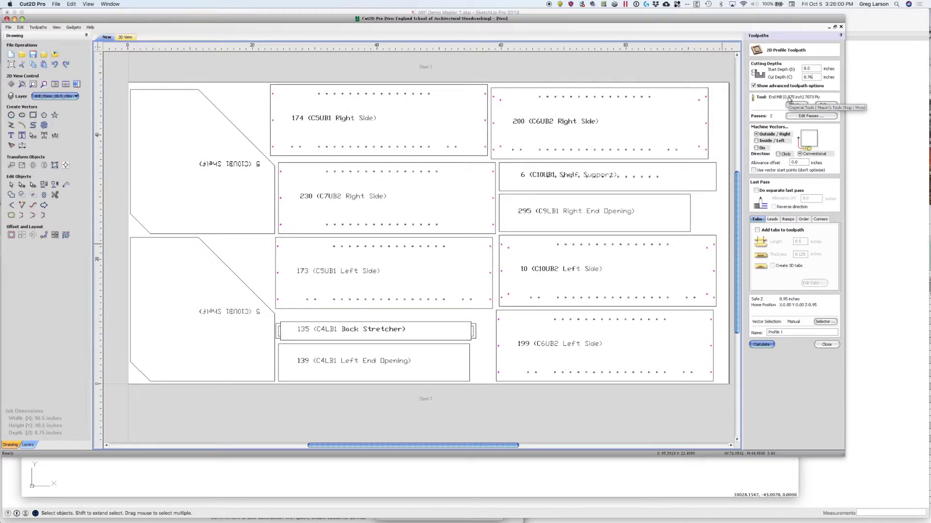
{"action": "left_click", "coordinate": [798, 105]}
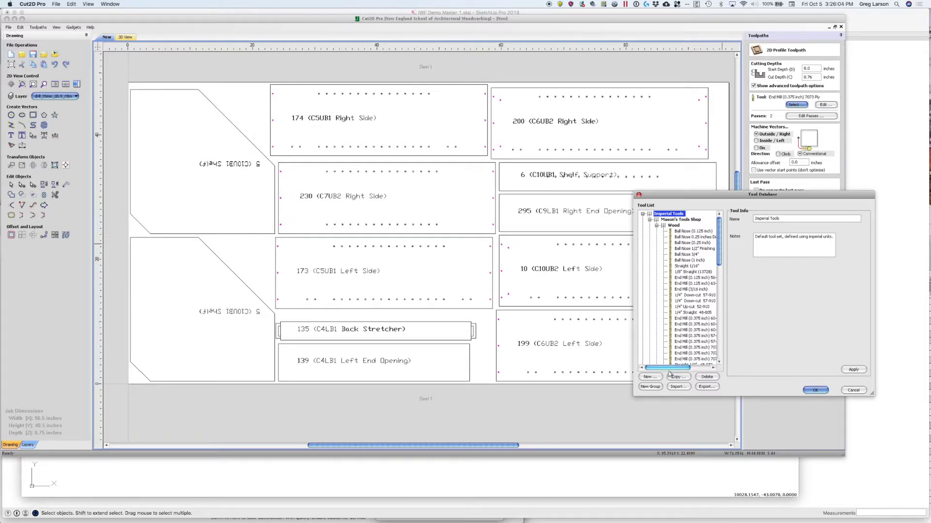
{"action": "left_click", "coordinate": [819, 390]}
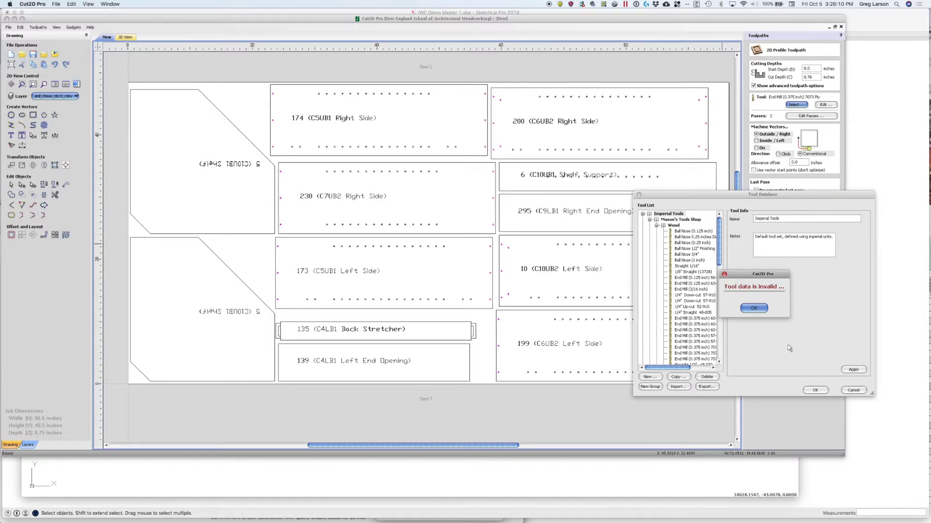
{"action": "left_click", "coordinate": [755, 309]}
{"action": "left_click", "coordinate": [853, 390]}
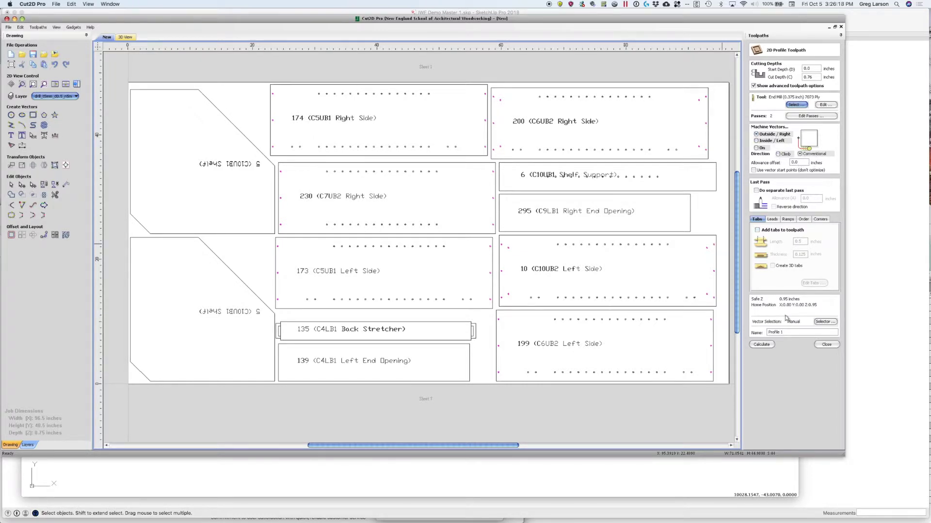
Add smooth ramps to the profile toolpath and associate it with the closed vectors on the large_opl layer.
{"action": "left_click", "coordinate": [787, 220]}
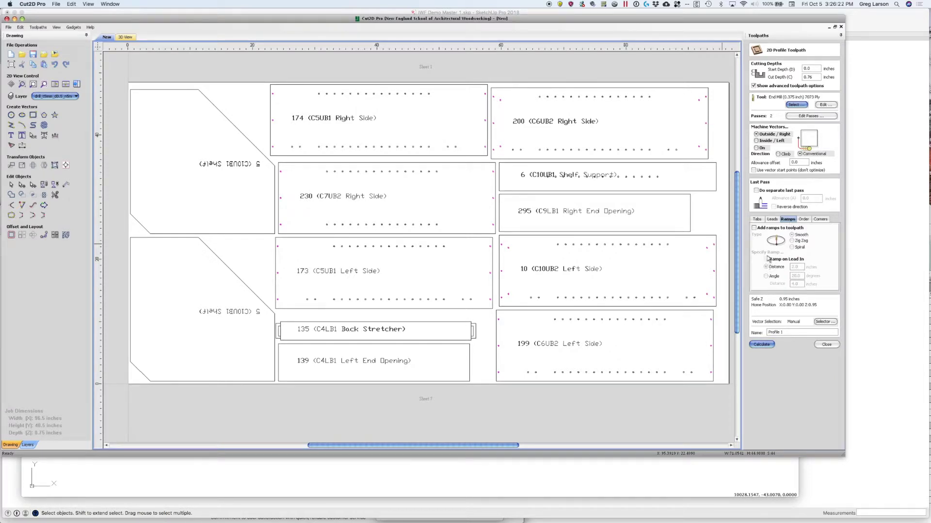
{"action": "left_click", "coordinate": [754, 228]}
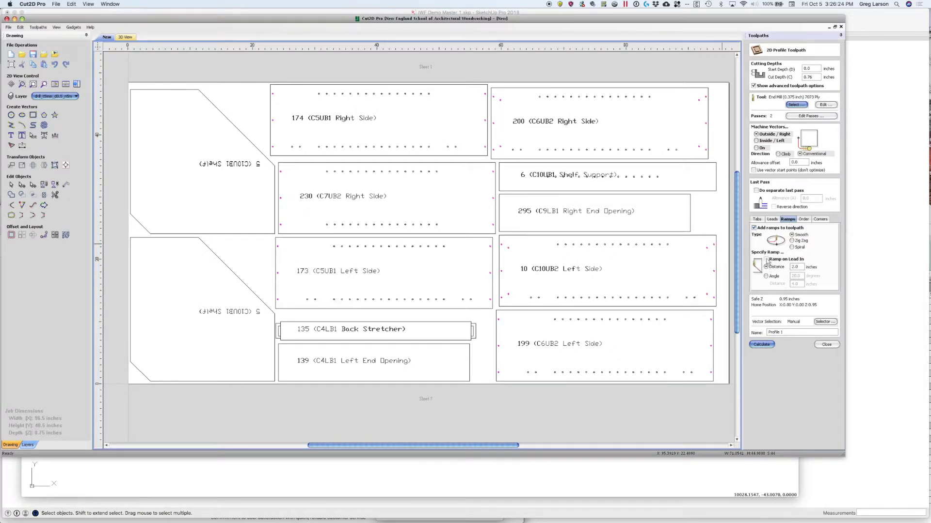
{"action": "left_click", "coordinate": [823, 322]}
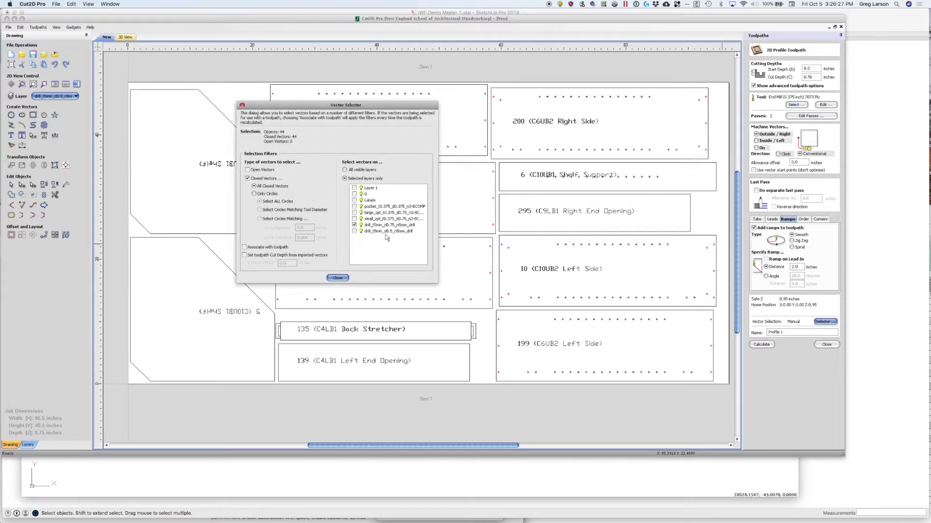
{"action": "left_click", "coordinate": [354, 214]}
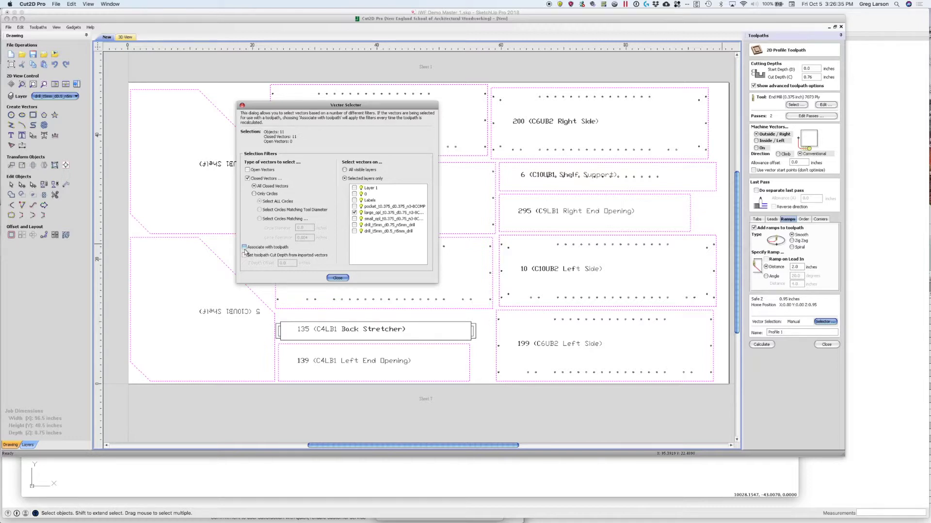
{"action": "left_click", "coordinate": [339, 279]}
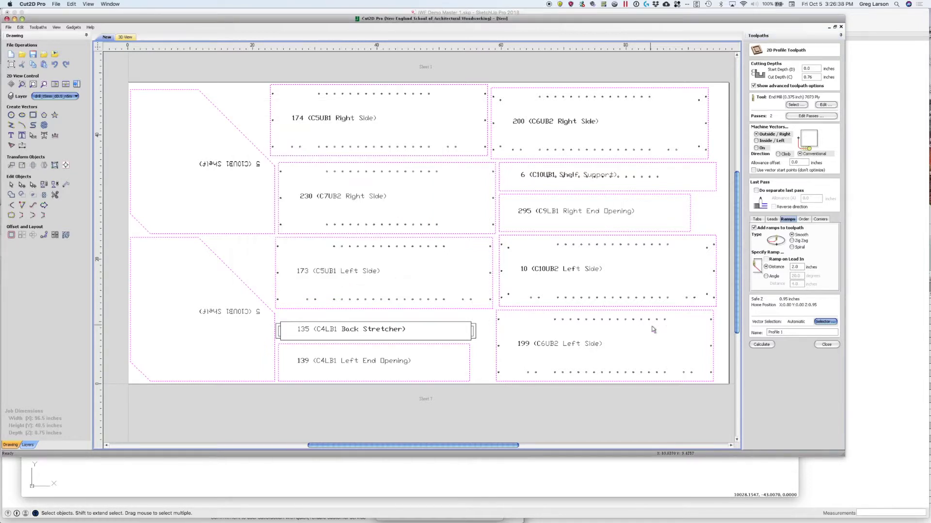
Calculate the profile toolpath as Large Outside Profile, accepting the cut through the material, and return to the 2D view.
{"action": "triple_click", "coordinate": [788, 332]}
{"action": "type", "text": "6"}
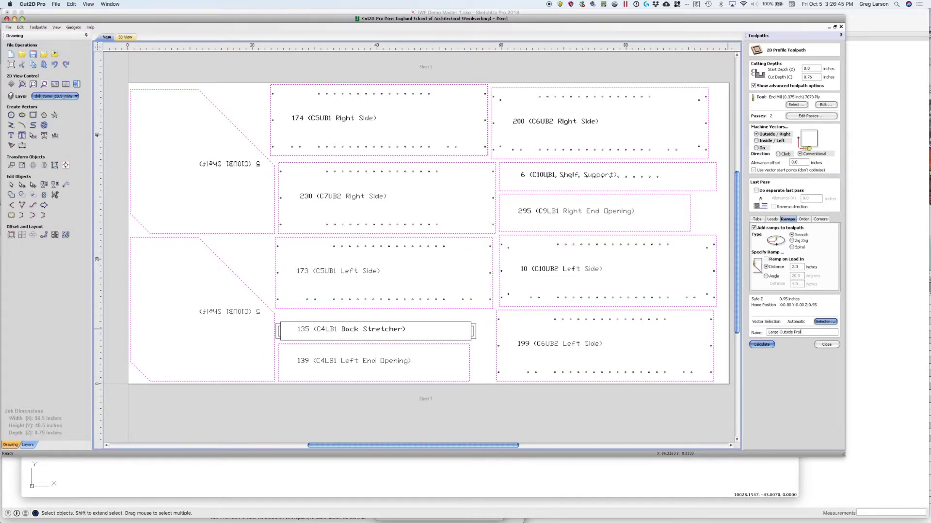
{"action": "left_click", "coordinate": [760, 345]}
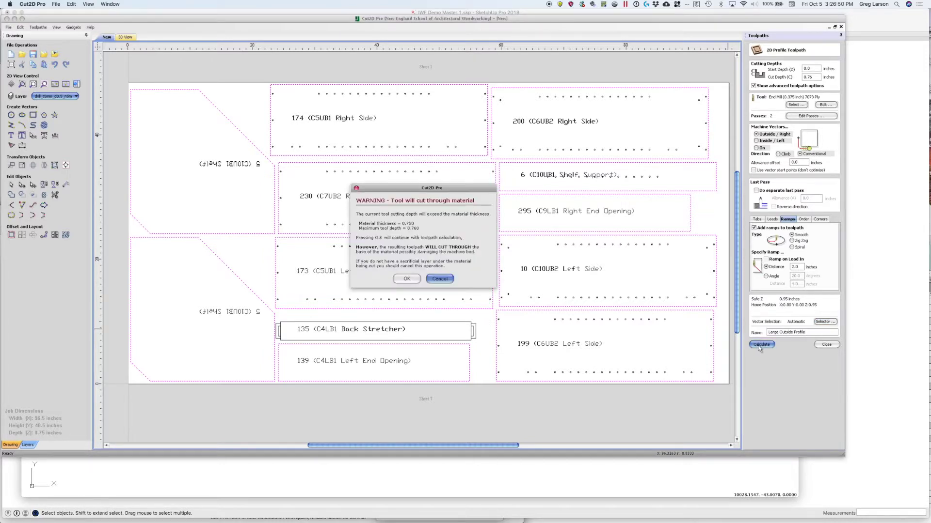
{"action": "left_click", "coordinate": [406, 280]}
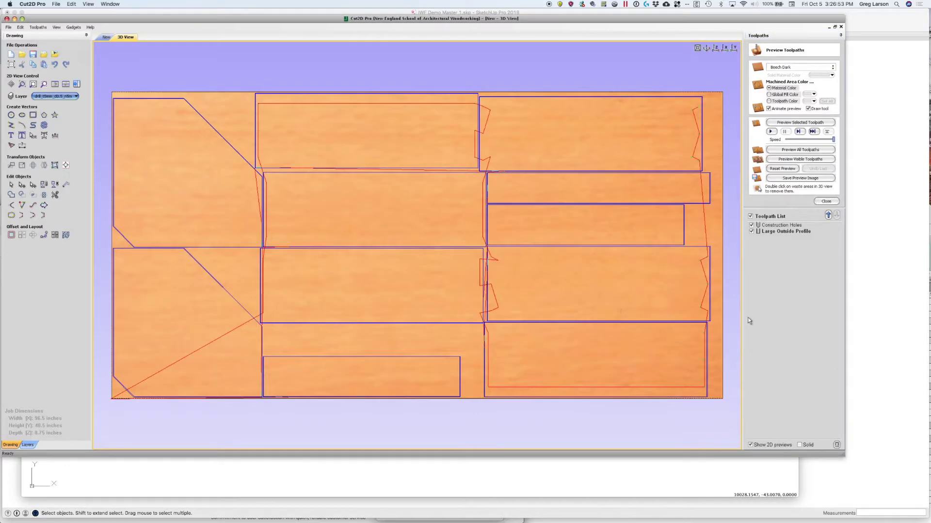
{"action": "left_click", "coordinate": [825, 201]}
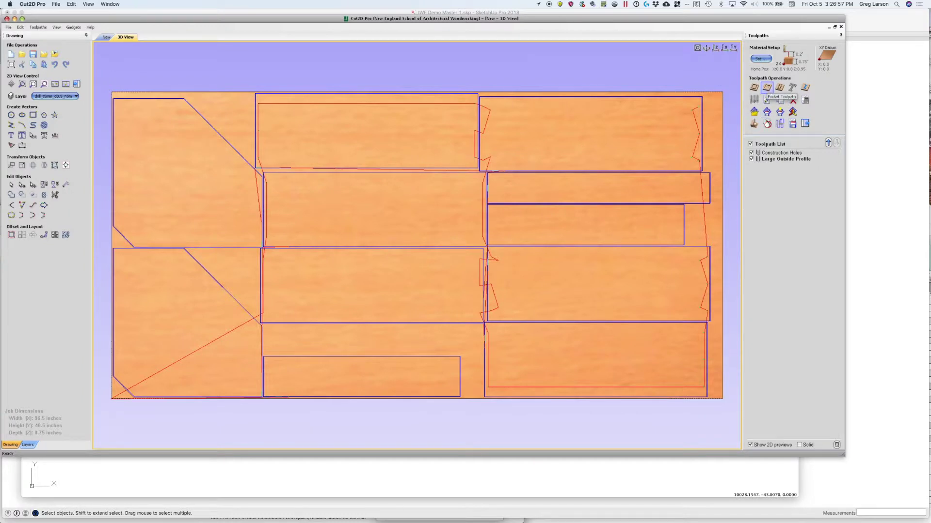
{"action": "left_click", "coordinate": [106, 37]}
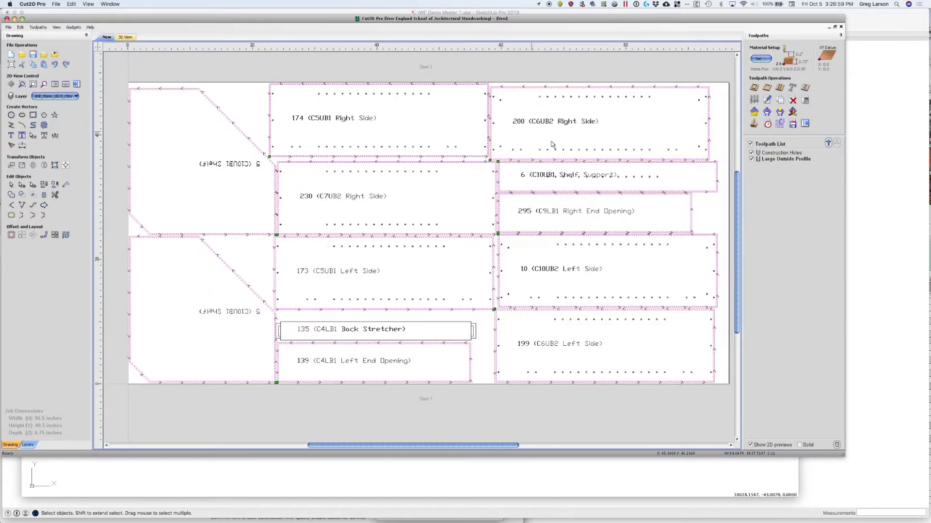
Start a pocket toolpath, check the layer list, and name the toolpath Pocket 0.375d.
{"action": "left_click", "coordinate": [766, 90]}
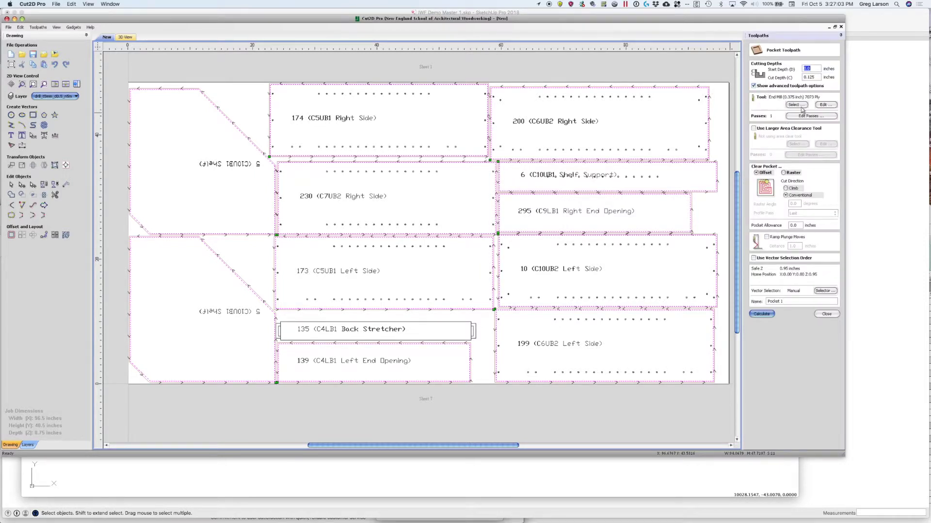
{"action": "left_click", "coordinate": [74, 97]}
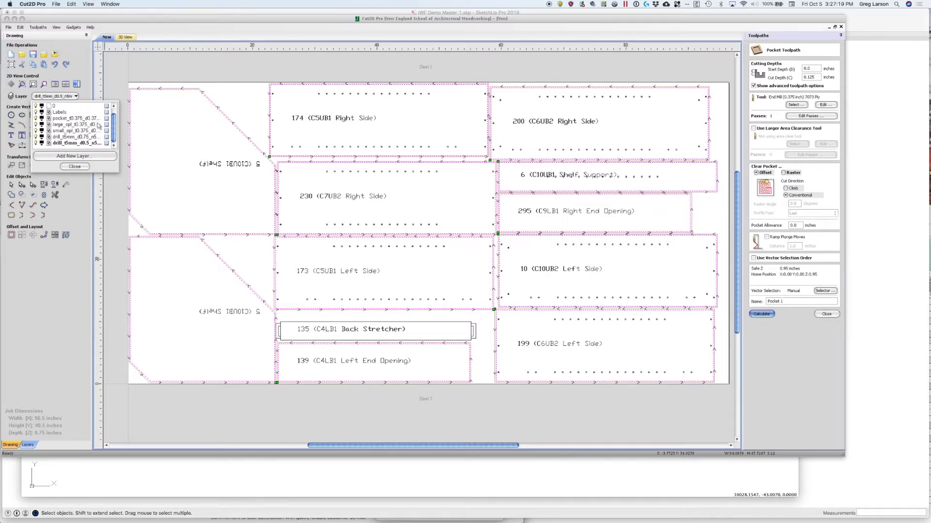
{"action": "left_click", "coordinate": [80, 169]}
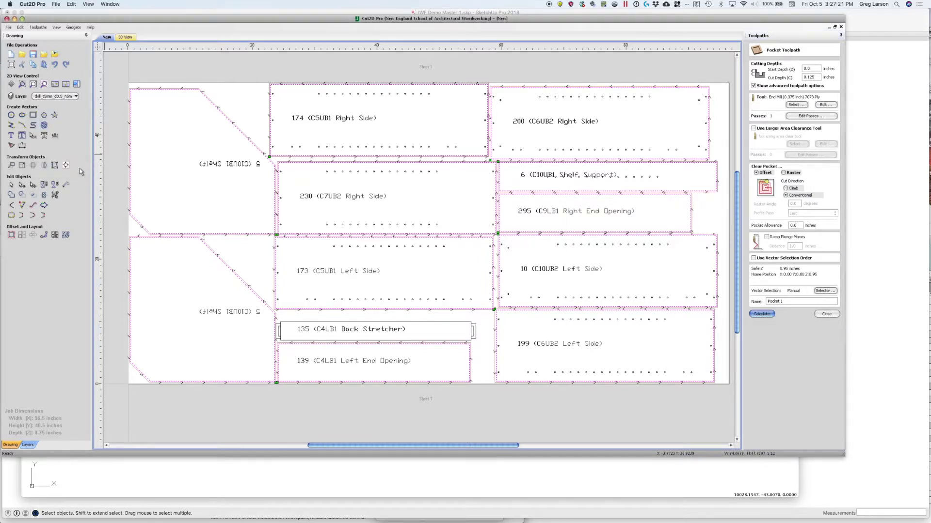
{"action": "left_click", "coordinate": [778, 301]}
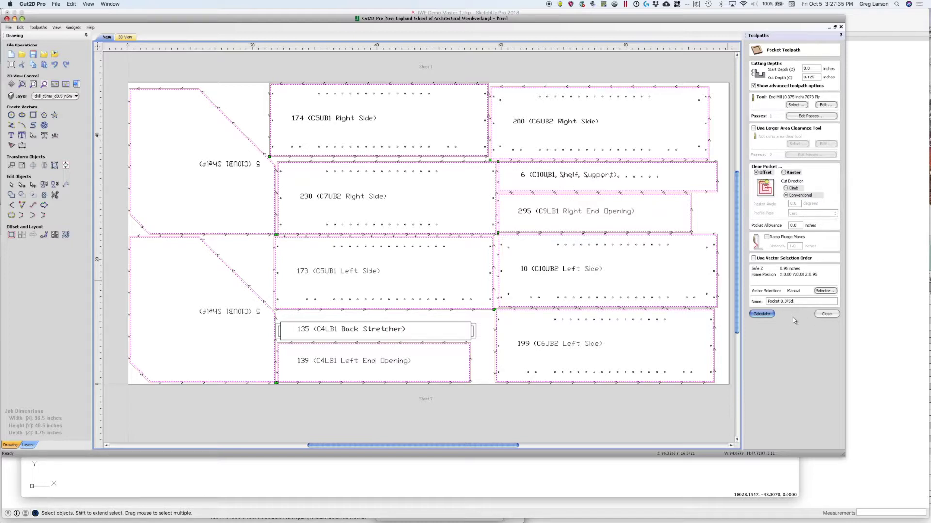
Associate the pocket toolpath with the closed vectors on the pocket_t0.375_d0.375_n3-8COMP layer, calculate it and close the preview.
{"action": "left_click", "coordinate": [826, 291]}
{"action": "left_click", "coordinate": [354, 213]}
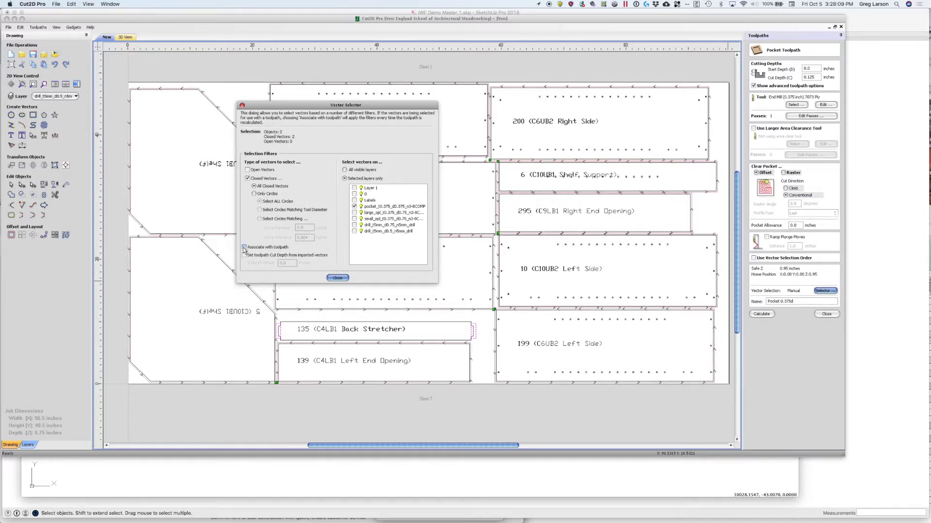
{"action": "left_click", "coordinate": [338, 279]}
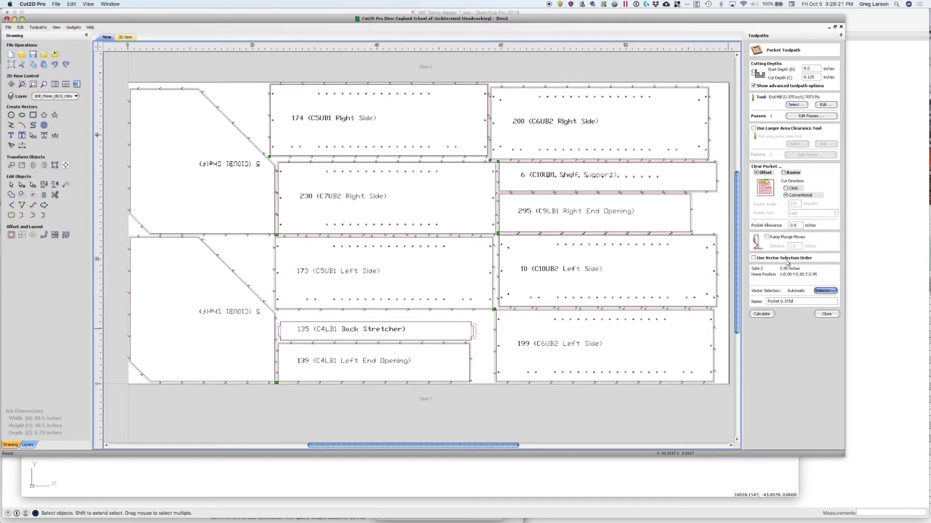
{"action": "left_click", "coordinate": [765, 315]}
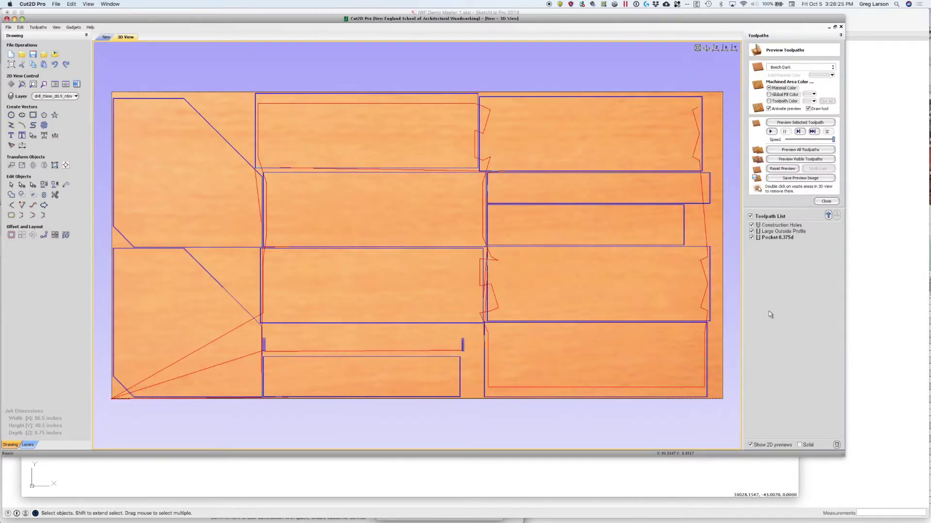
{"action": "left_click", "coordinate": [826, 201]}
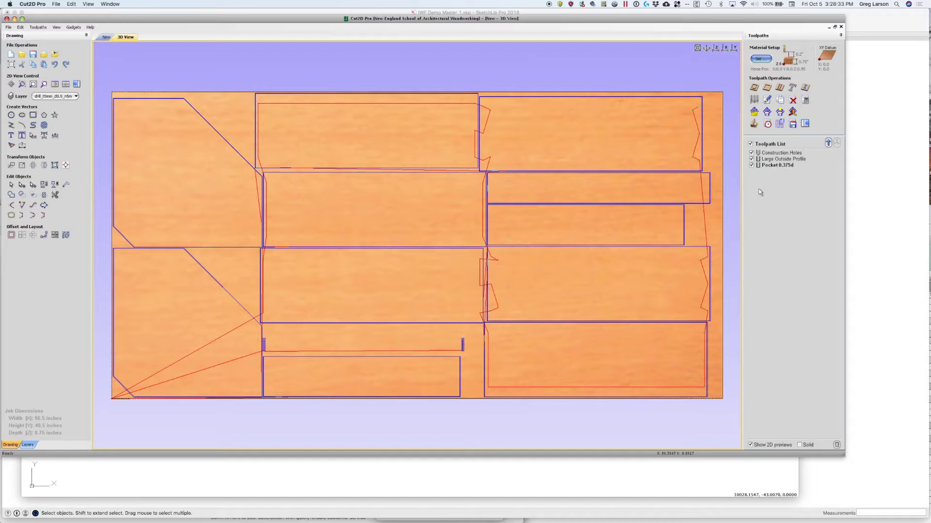
{"action": "left_click", "coordinate": [67, 96]}
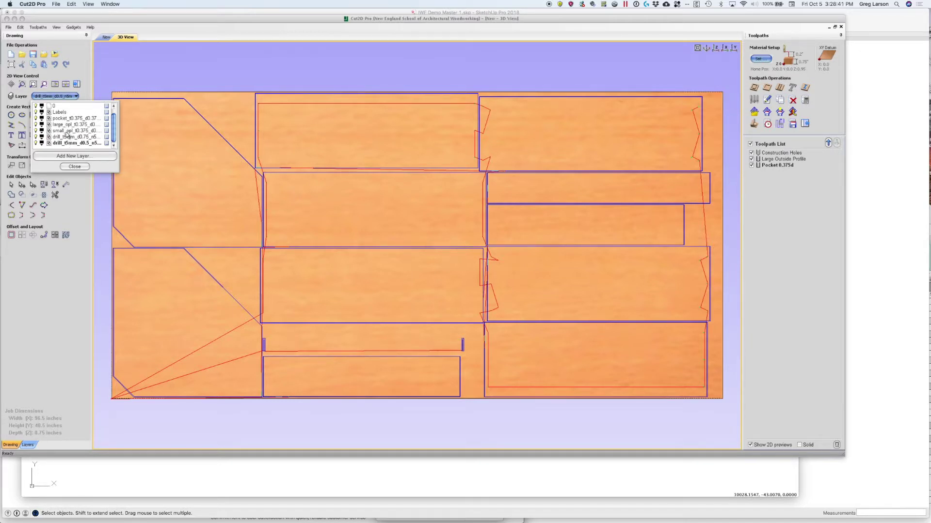
{"action": "left_click", "coordinate": [74, 167]}
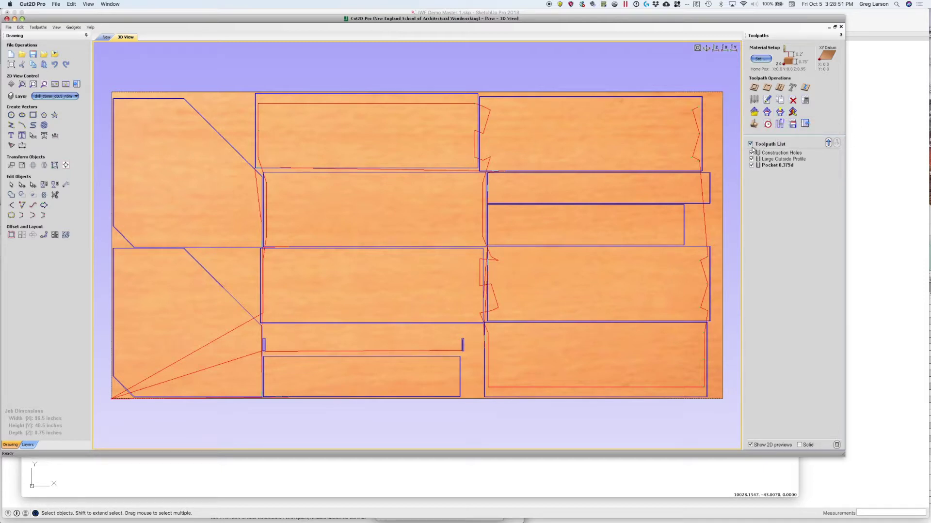
Save the toolpaths as a toolpath template named CabWriter 2.0 template in the DXF Files folder.
{"action": "left_click", "coordinate": [782, 115]}
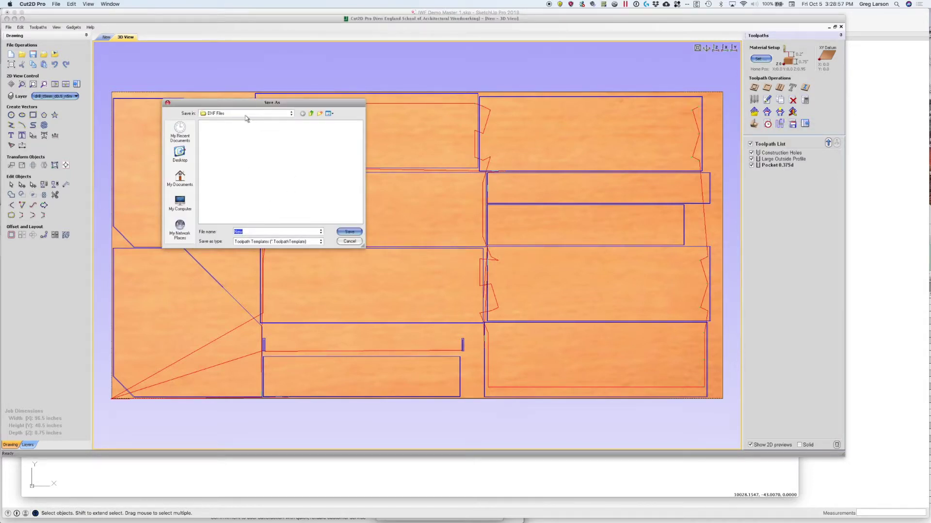
{"action": "left_click", "coordinate": [291, 114]}
{"action": "scroll", "coordinate": [264, 139], "scroll_direction": "up", "scroll_amount": 3}
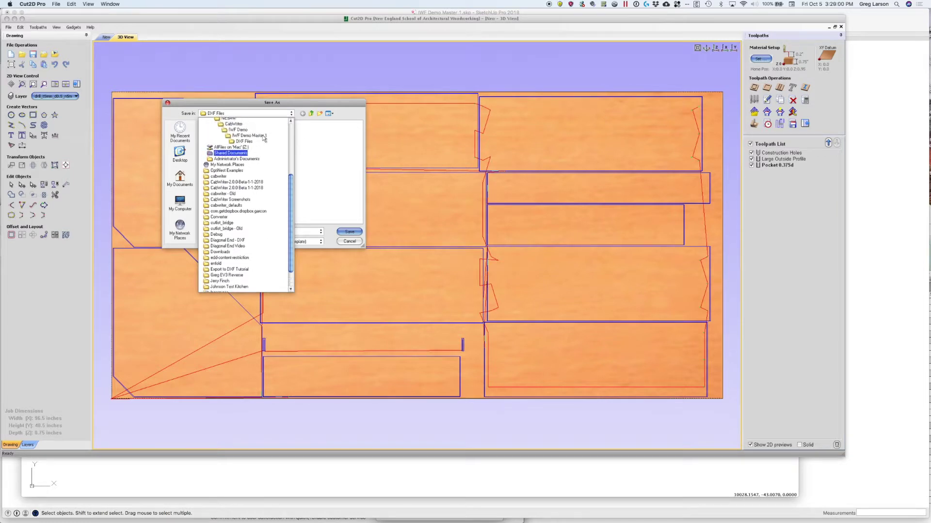
{"action": "left_click", "coordinate": [318, 171]}
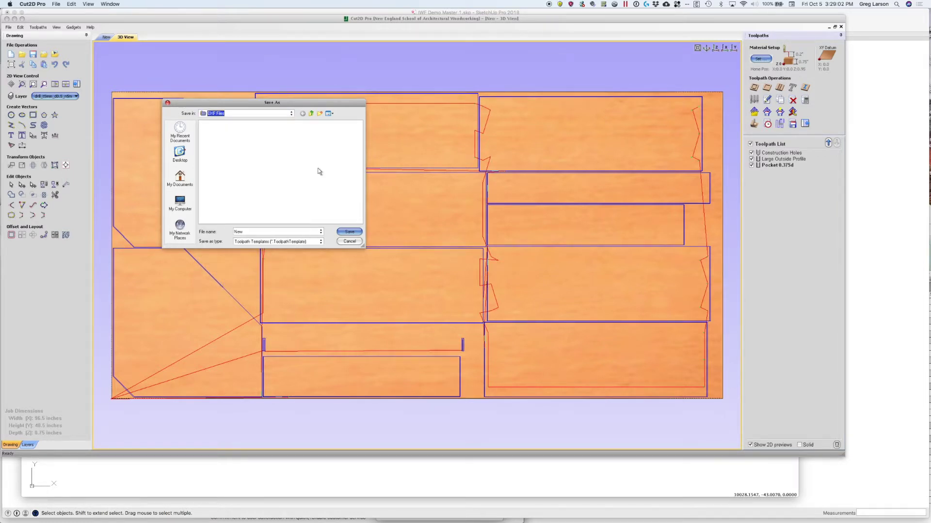
{"action": "double_click", "coordinate": [239, 232]}
{"action": "type", "text": "Ca"}
{"action": "type", "text": "bW"}
{"action": "type", "text": "i"}
{"action": "type", "text": "th"}
{"action": "key", "text": "BackSpace"}
{"action": "key", "text": "BackSpace"}
{"action": "key", "text": "BackSpace"}
{"action": "key", "text": "BackSpace"}
{"action": "type", "text": "emplate"}
{"action": "left_click", "coordinate": [348, 232]}
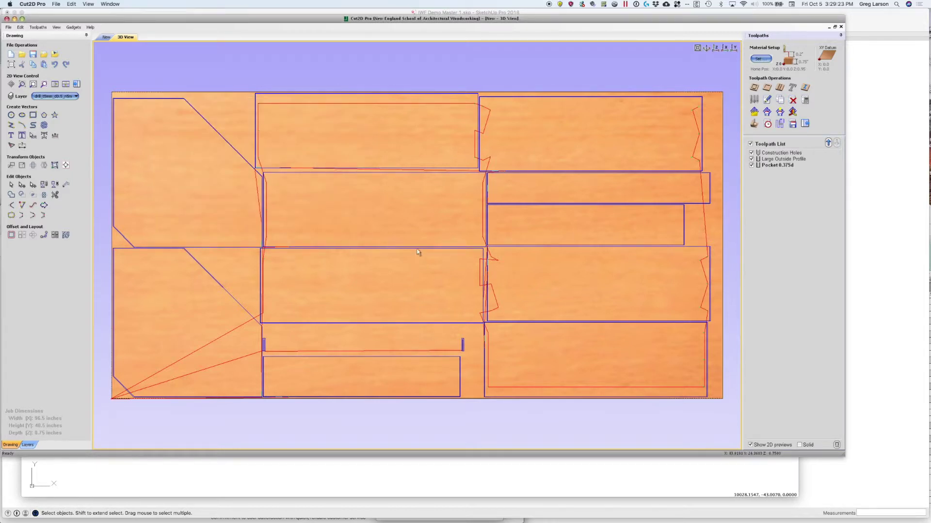
Load the ShopBot 0.75 Pre-Fin 2.0 toolpath template from the desktop's Toolpath Templates folder without creating the missing layers.
{"action": "left_click", "coordinate": [754, 112]}
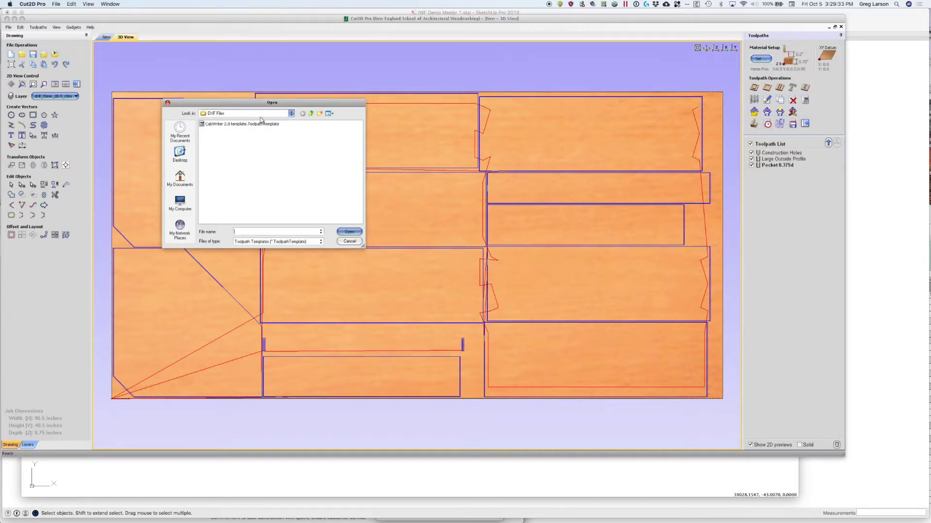
{"action": "left_click", "coordinate": [292, 115]}
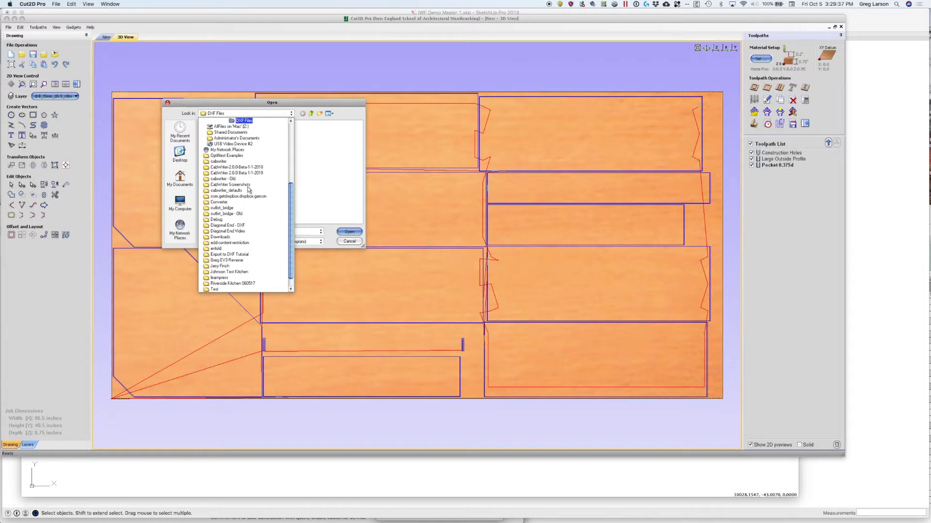
{"action": "left_click", "coordinate": [180, 154]}
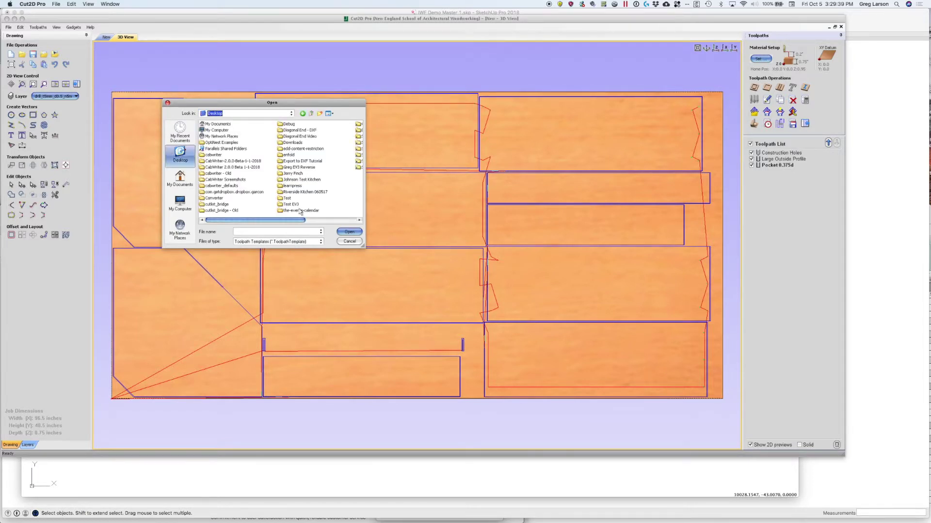
{"action": "left_click", "coordinate": [330, 220]}
{"action": "double_click", "coordinate": [298, 167]}
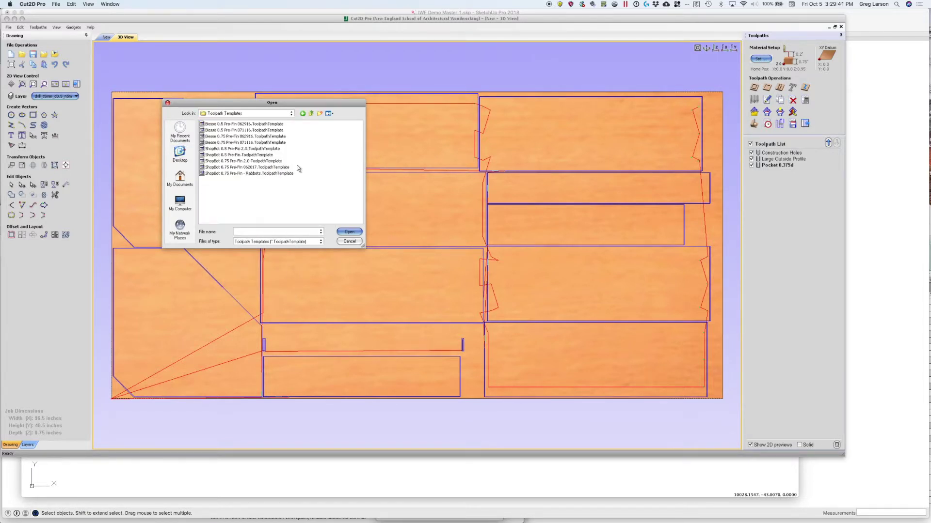
{"action": "double_click", "coordinate": [248, 162]}
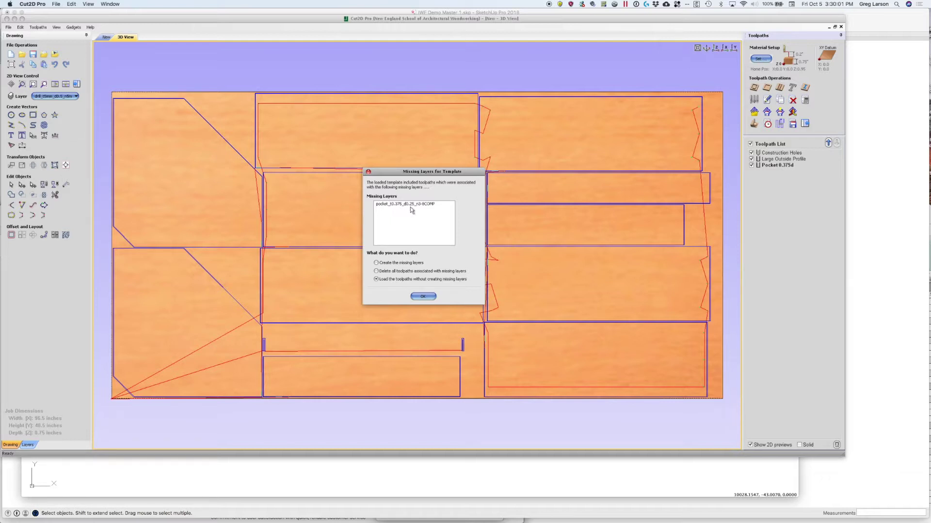
{"action": "left_click", "coordinate": [423, 296]}
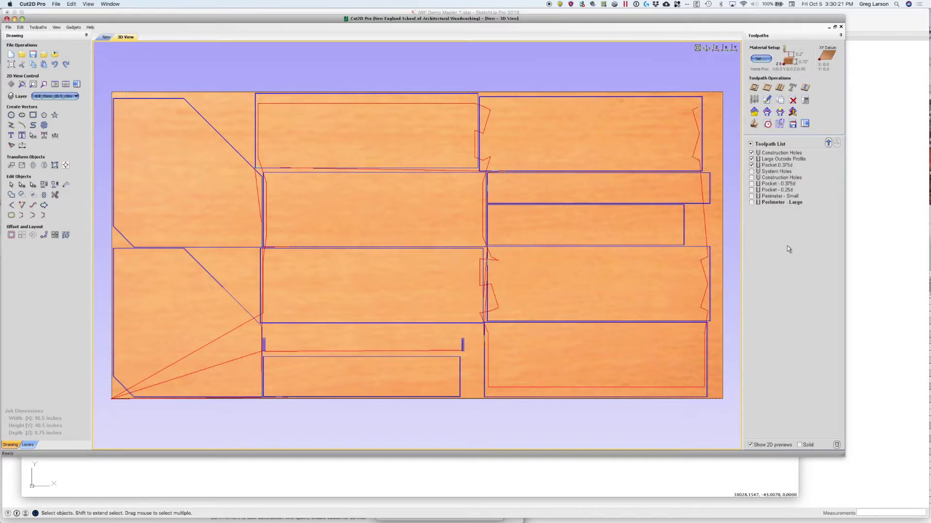
Delete the first Construction Holes toolpath, the Large Outside Profile toolpath and the Pocket 0.375d toolpath from the toolpath list one by one.
{"action": "left_click", "coordinate": [768, 154]}
{"action": "right_click", "coordinate": [768, 155]}
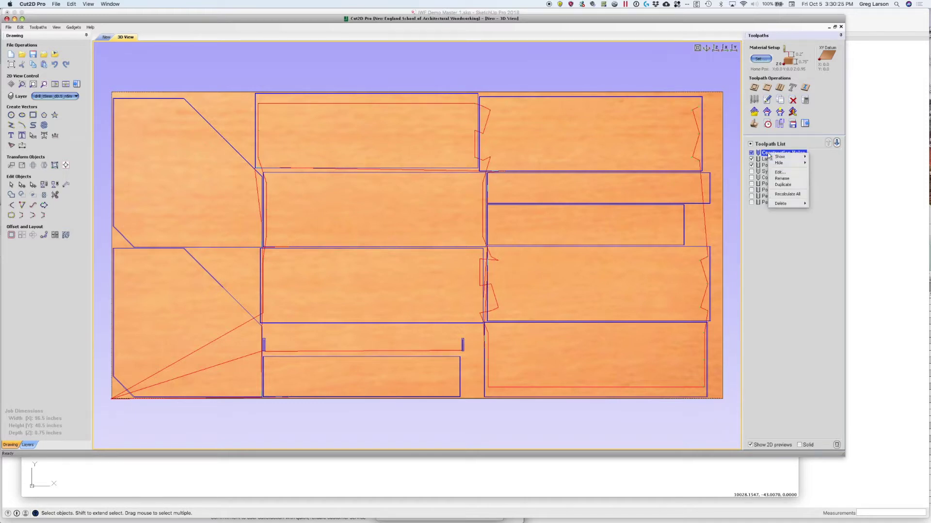
{"action": "mouse_move", "coordinate": [785, 204]}
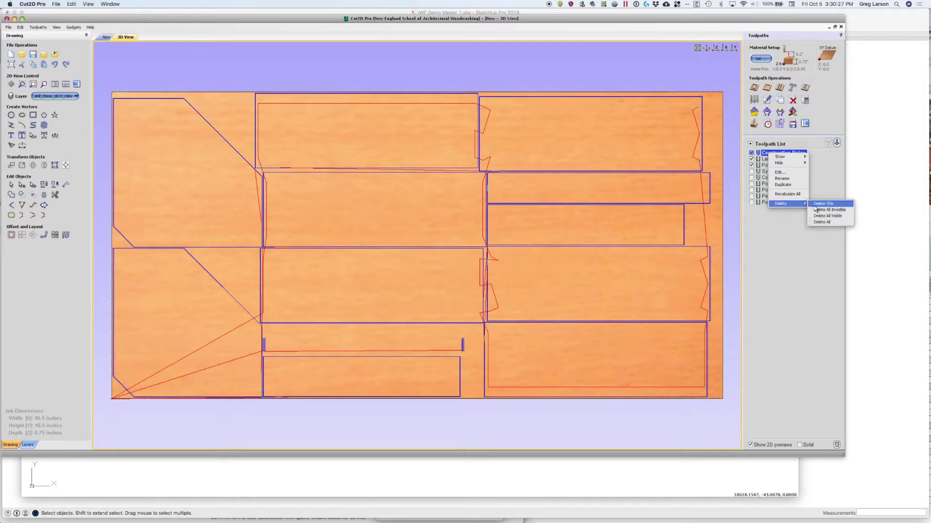
{"action": "left_click", "coordinate": [823, 207]}
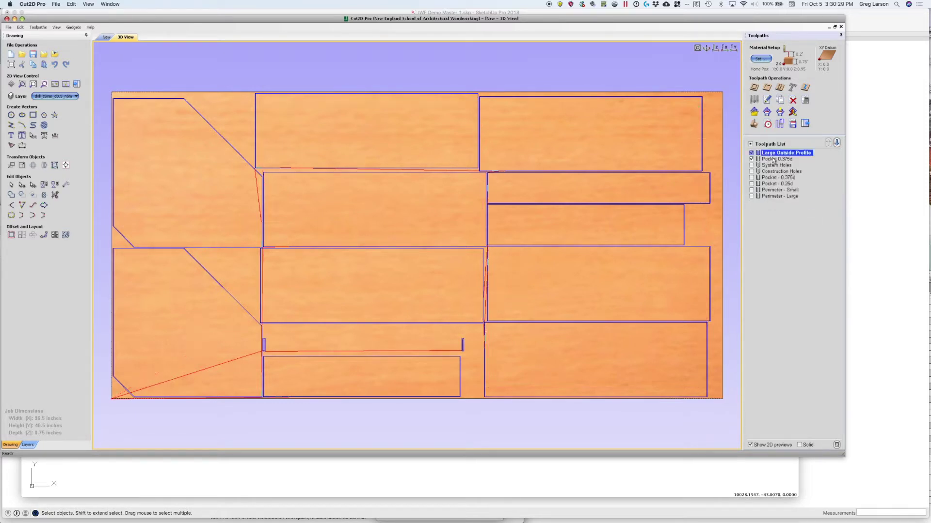
{"action": "right_click", "coordinate": [770, 155]}
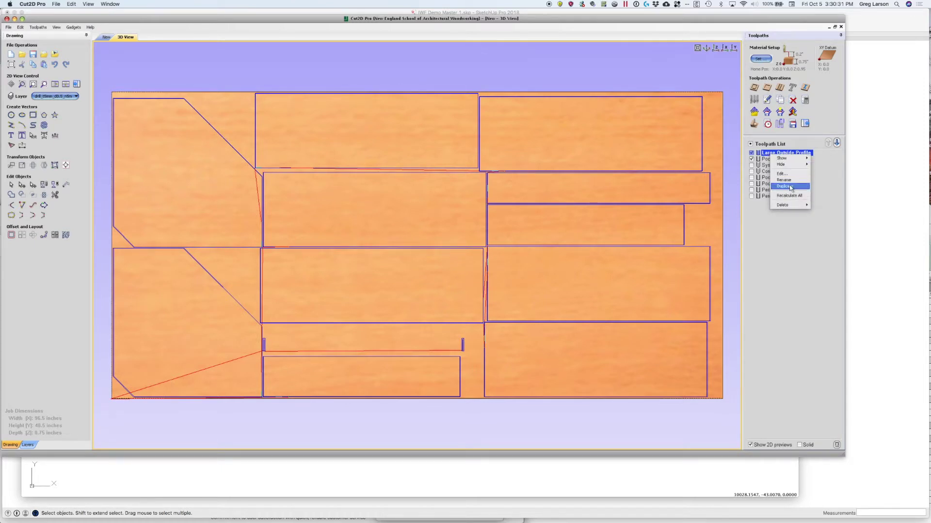
{"action": "mouse_move", "coordinate": [791, 206]}
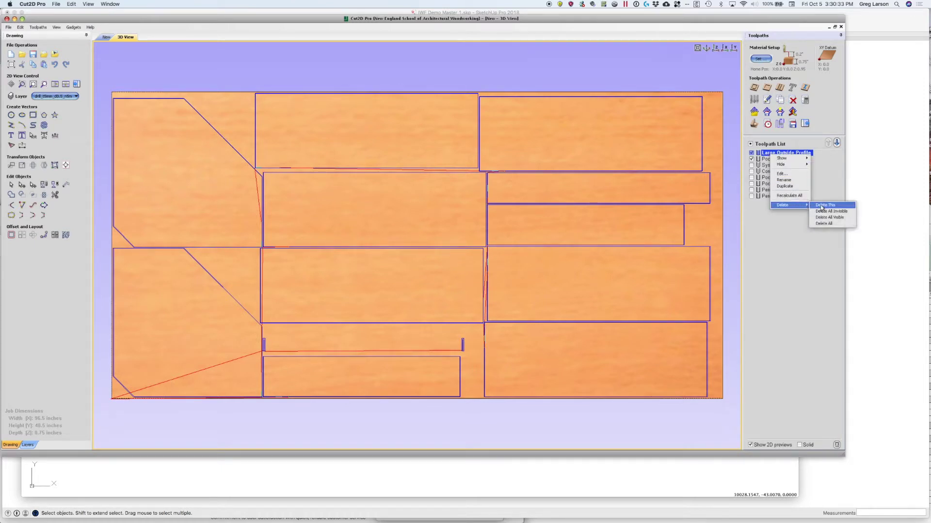
{"action": "left_click", "coordinate": [829, 206]}
{"action": "left_click", "coordinate": [776, 152]}
{"action": "right_click", "coordinate": [778, 154]}
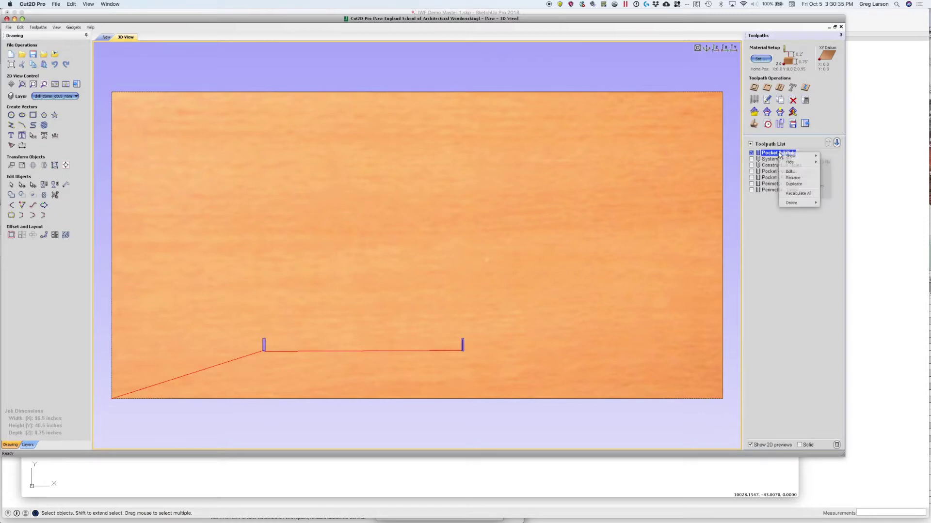
{"action": "mouse_move", "coordinate": [801, 203]}
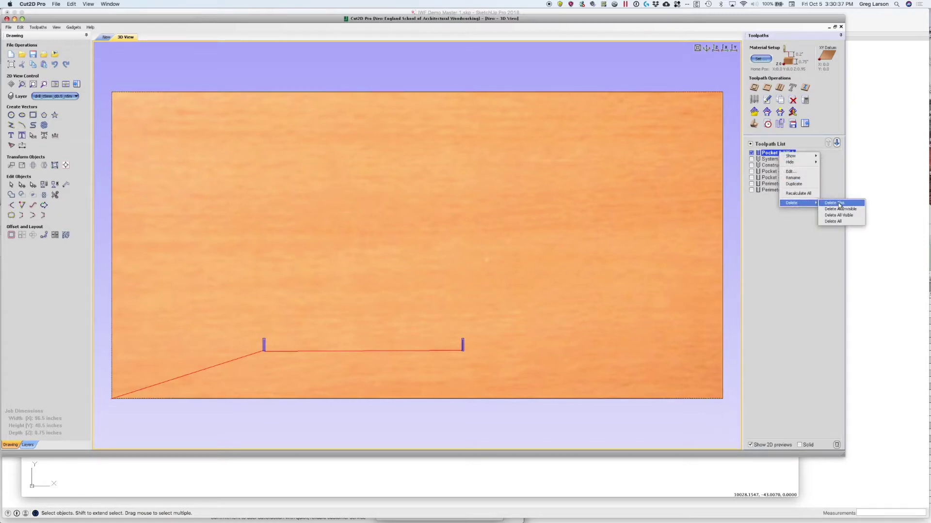
{"action": "left_click", "coordinate": [840, 206]}
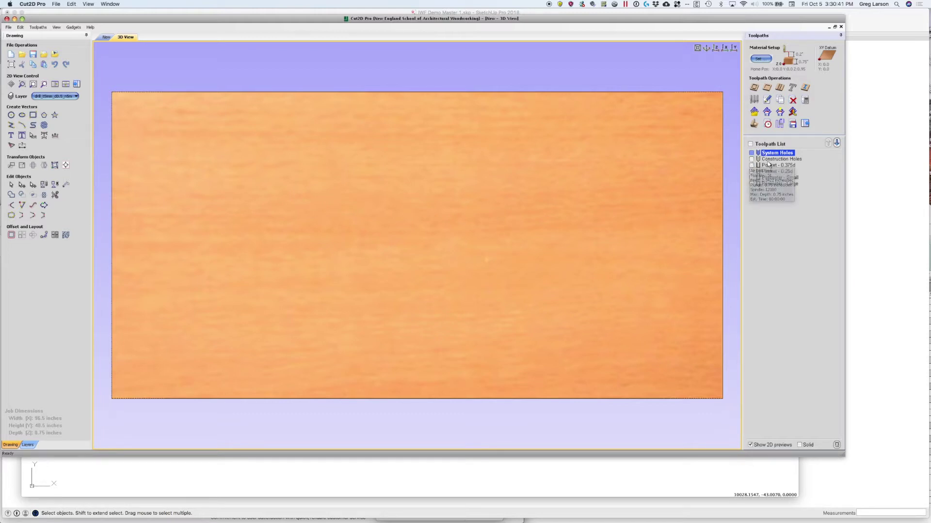
Inspect the layer association of the Perimeter - Small toolpath and its selected vectors in the 2D view, and close the toolpath.
{"action": "double_click", "coordinate": [773, 177]}
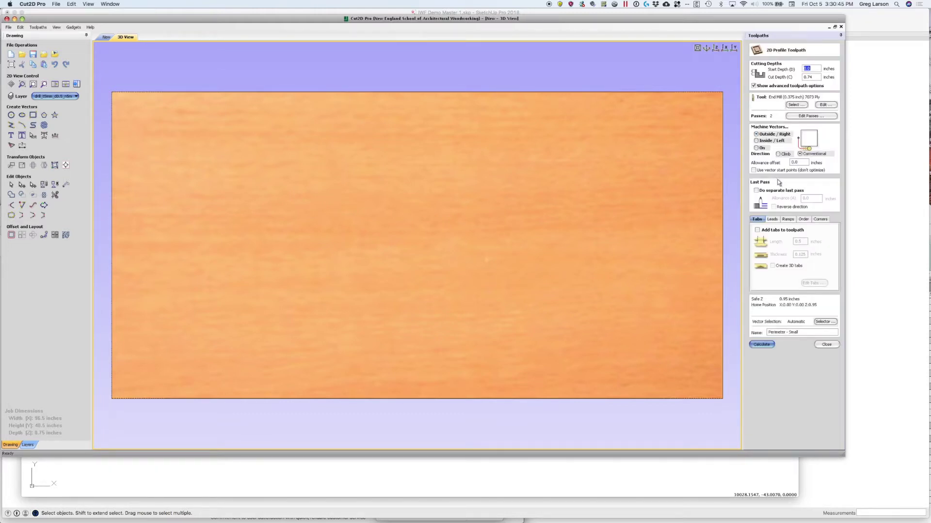
{"action": "left_click", "coordinate": [825, 323]}
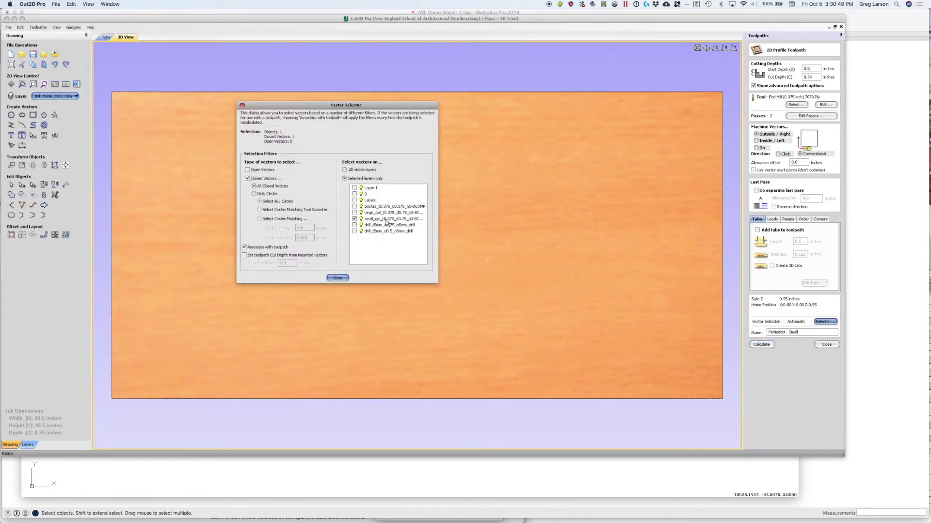
{"action": "left_click", "coordinate": [242, 105]}
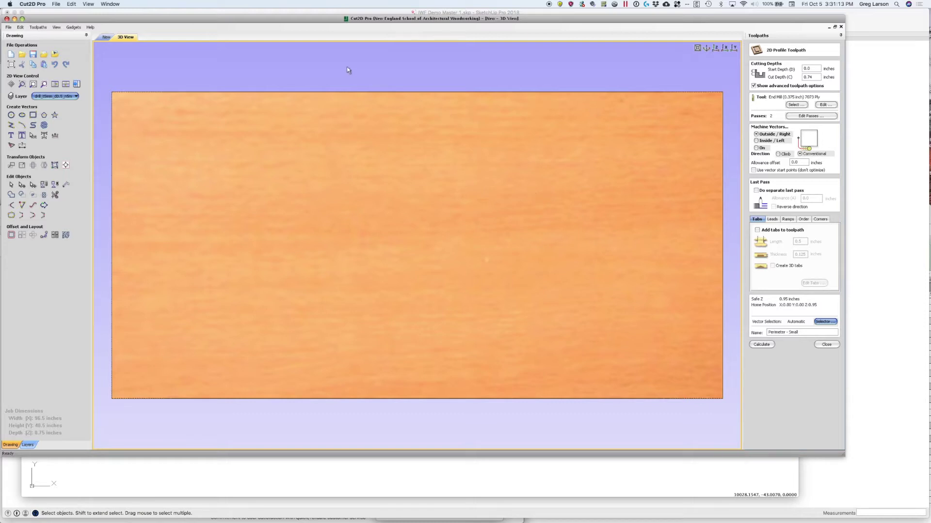
{"action": "left_click", "coordinate": [106, 37]}
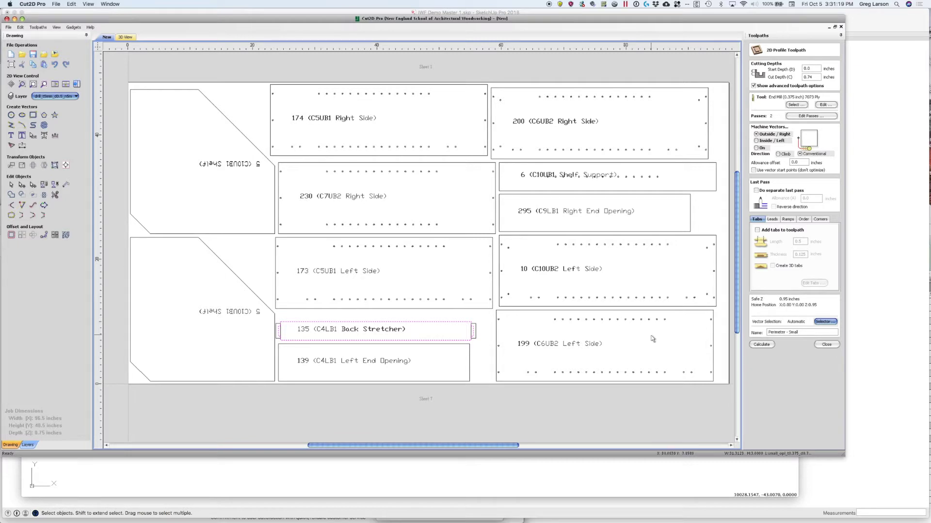
{"action": "left_click", "coordinate": [761, 345]}
{"action": "left_click", "coordinate": [826, 344]}
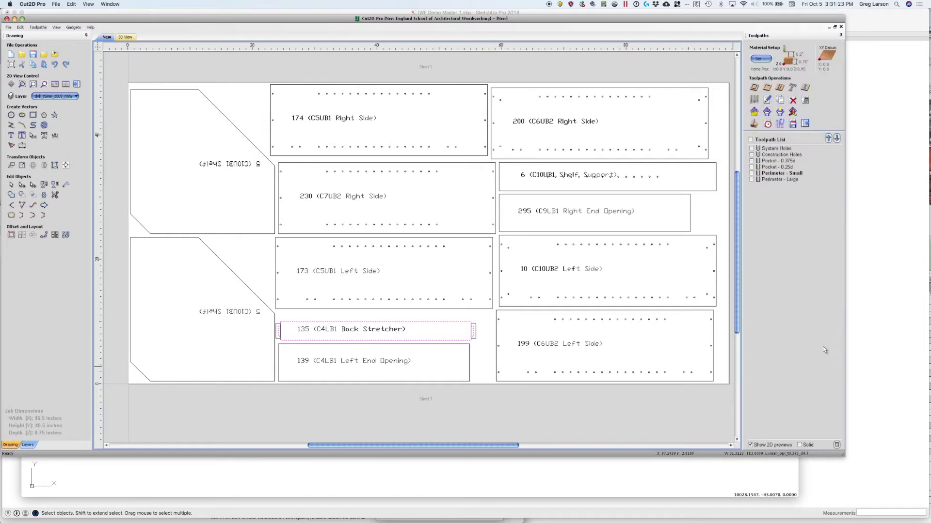
Calculate the System Holes and Construction Holes toolpaths, accept cutting through the material, and close the toolpath preview.
{"action": "double_click", "coordinate": [772, 149]}
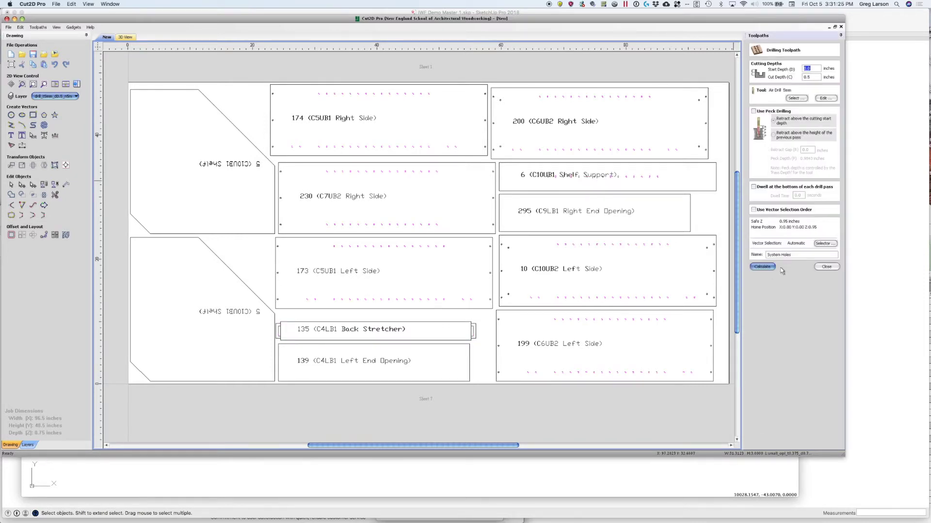
{"action": "left_click", "coordinate": [762, 267]}
{"action": "double_click", "coordinate": [777, 232]}
{"action": "left_click", "coordinate": [762, 267]}
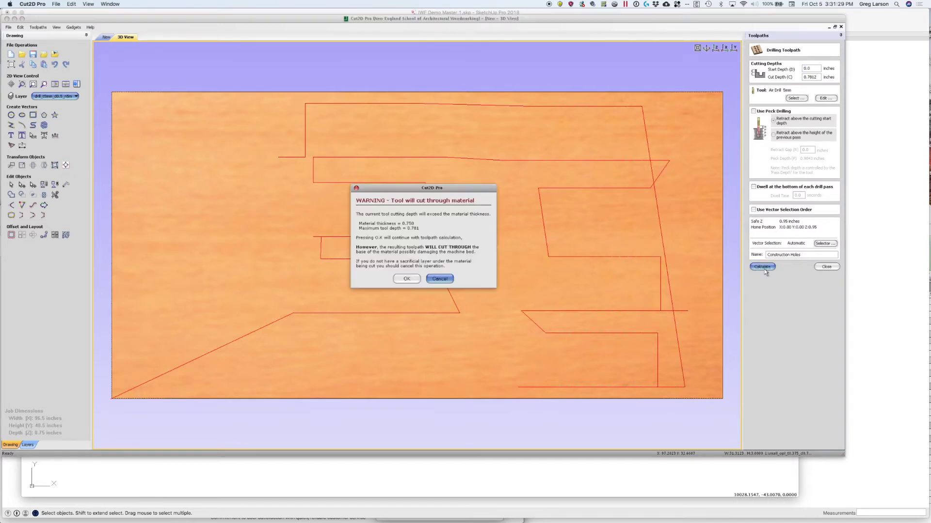
{"action": "left_click", "coordinate": [406, 279]}
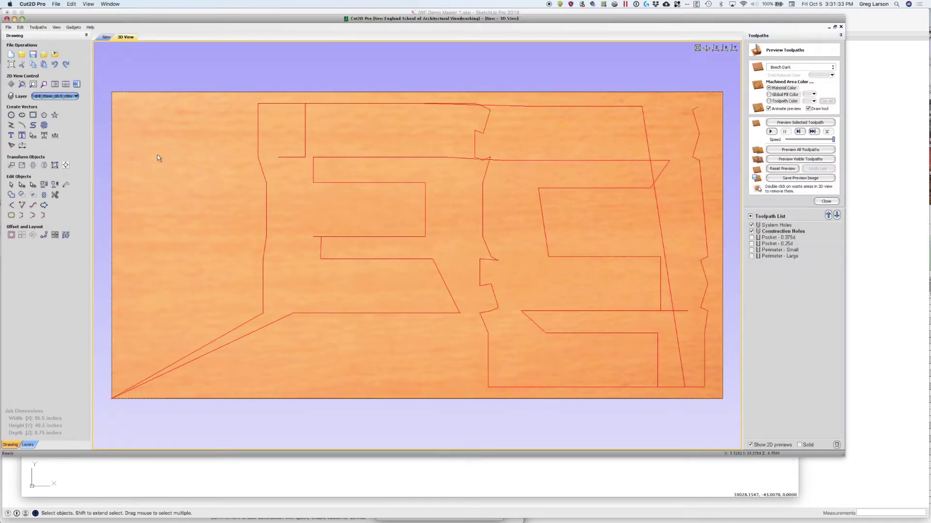
{"action": "left_click", "coordinate": [107, 38]}
{"action": "scroll", "coordinate": [272, 138], "scroll_direction": "down", "scroll_amount": 5}
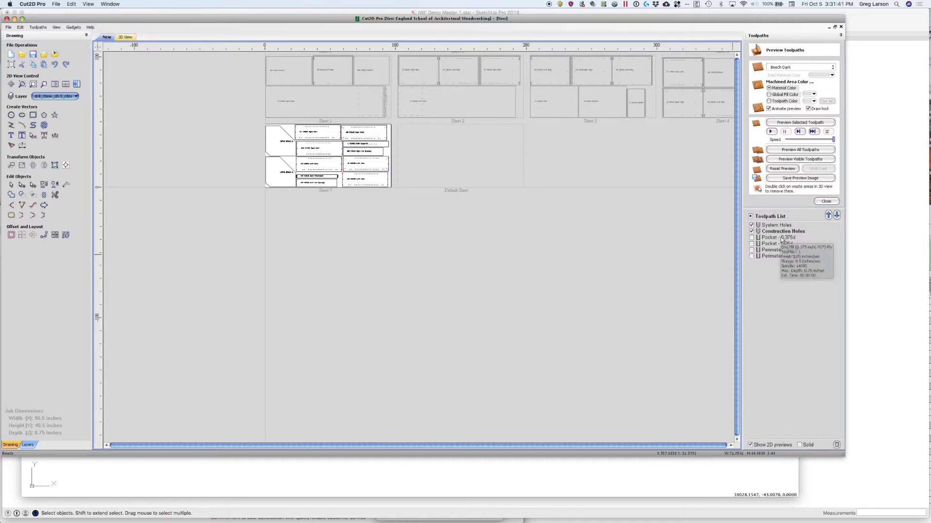
{"action": "left_click", "coordinate": [834, 201]}
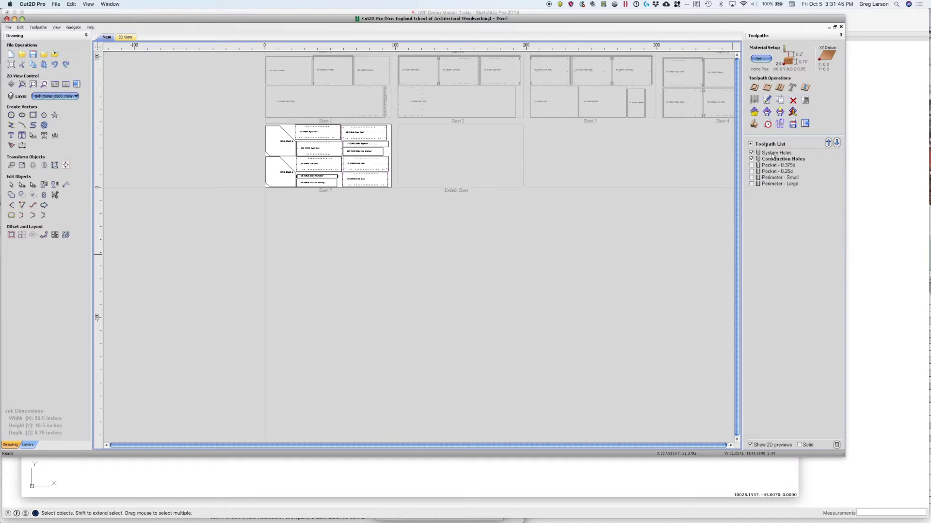
Delete all toolpaths from the toolpath list at once.
{"action": "left_click", "coordinate": [774, 153]}
{"action": "right_click", "coordinate": [773, 154]}
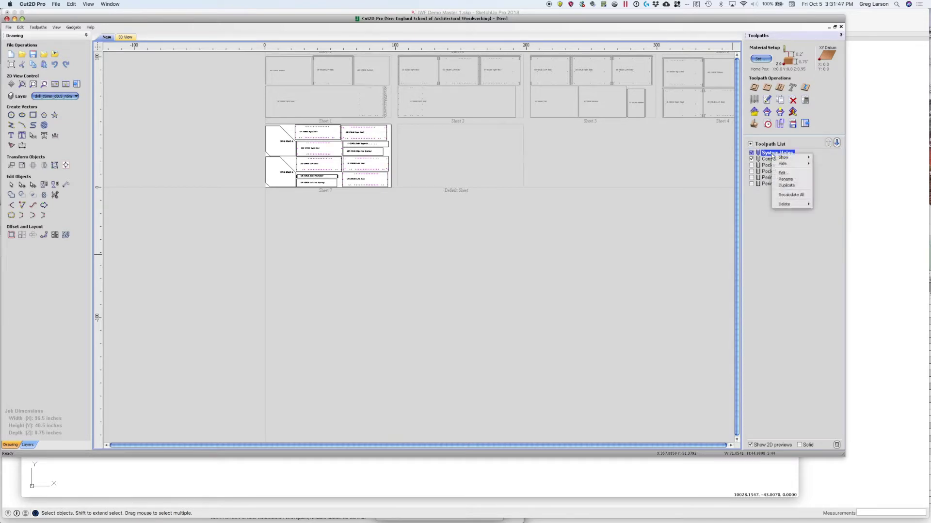
{"action": "mouse_move", "coordinate": [787, 204]}
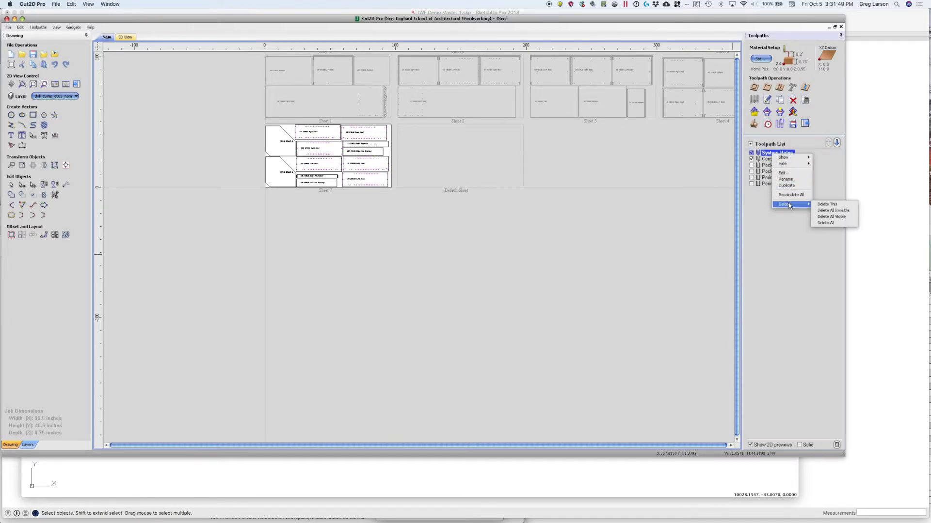
{"action": "left_click", "coordinate": [828, 223]}
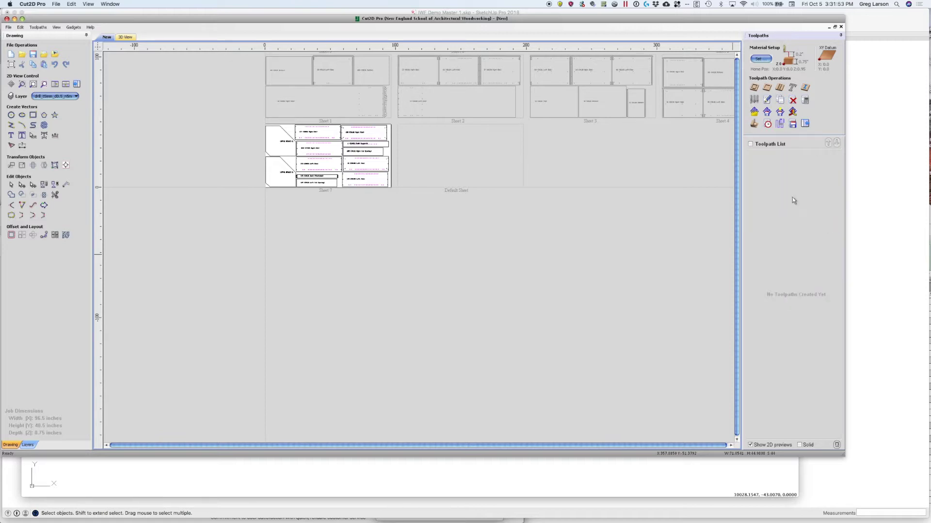
Open the Apply Template To All Sheets gadget and keep Shopbot TC(Inch)Mason(*.sbp) as the post processor.
{"action": "scroll", "coordinate": [705, 229], "scroll_direction": "right", "scroll_amount": 3}
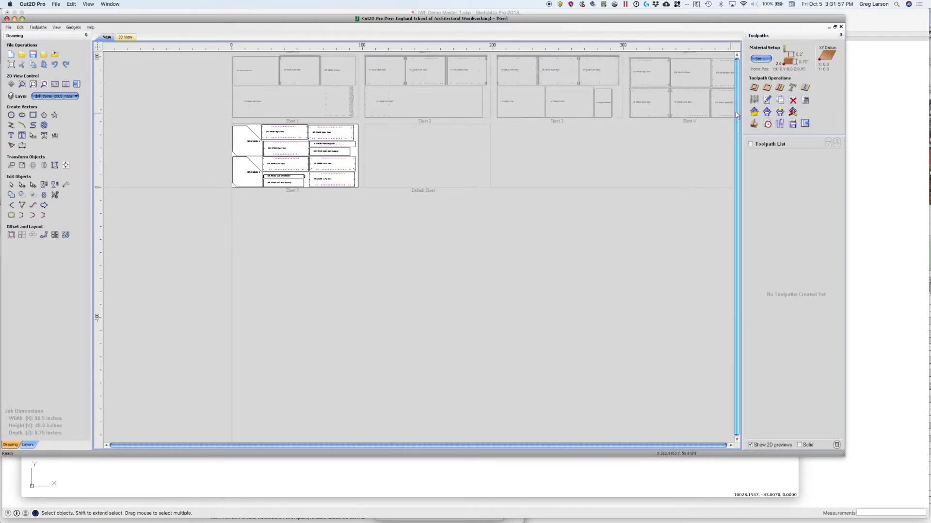
{"action": "left_click", "coordinate": [74, 28]}
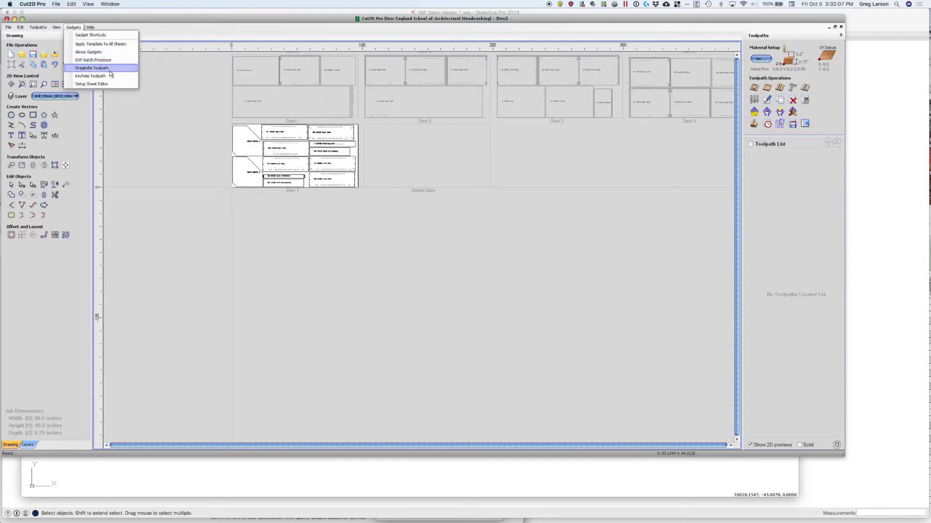
{"action": "left_click", "coordinate": [111, 46]}
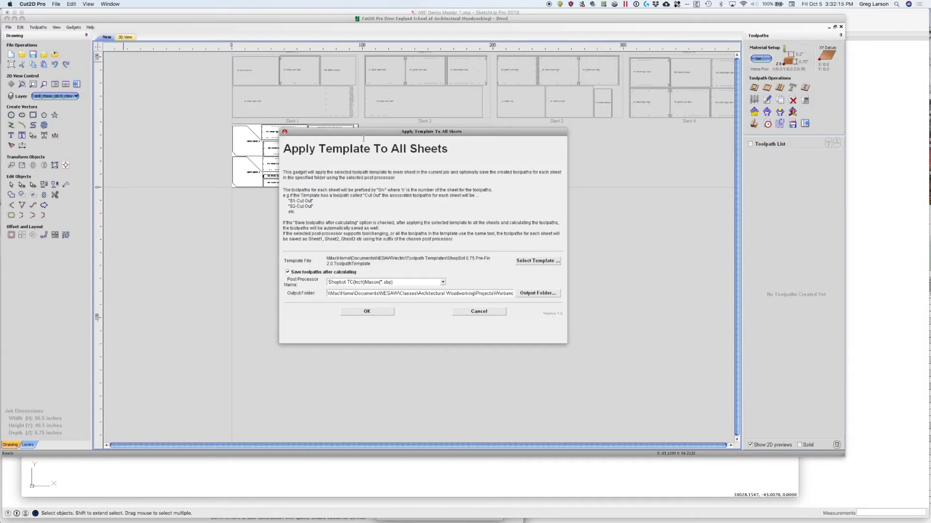
{"action": "left_click_drag", "start_coordinate": [363, 137], "coordinate": [401, 226]}
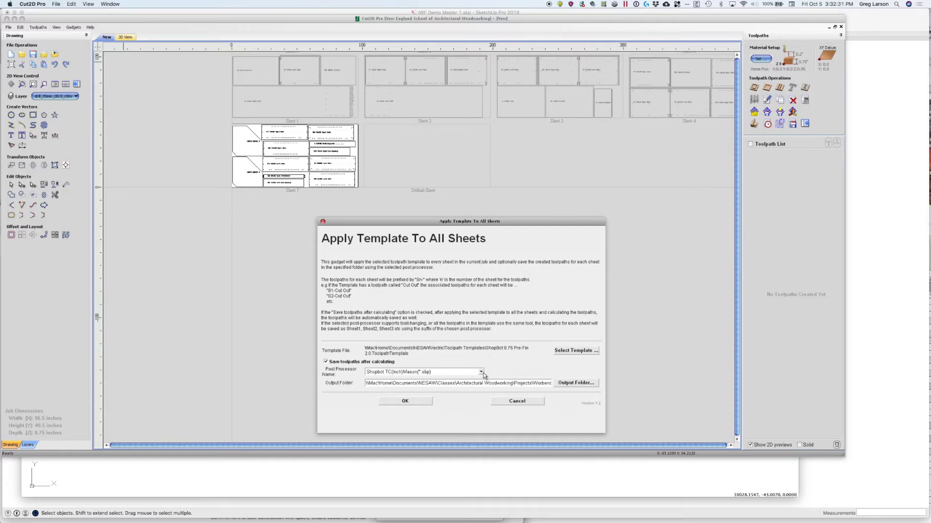
{"action": "left_click", "coordinate": [480, 372]}
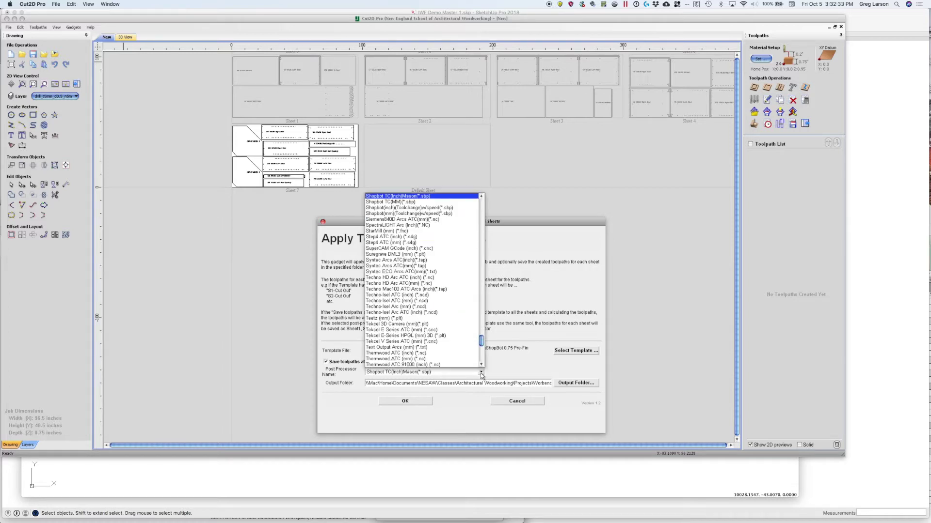
{"action": "left_click", "coordinate": [501, 368]}
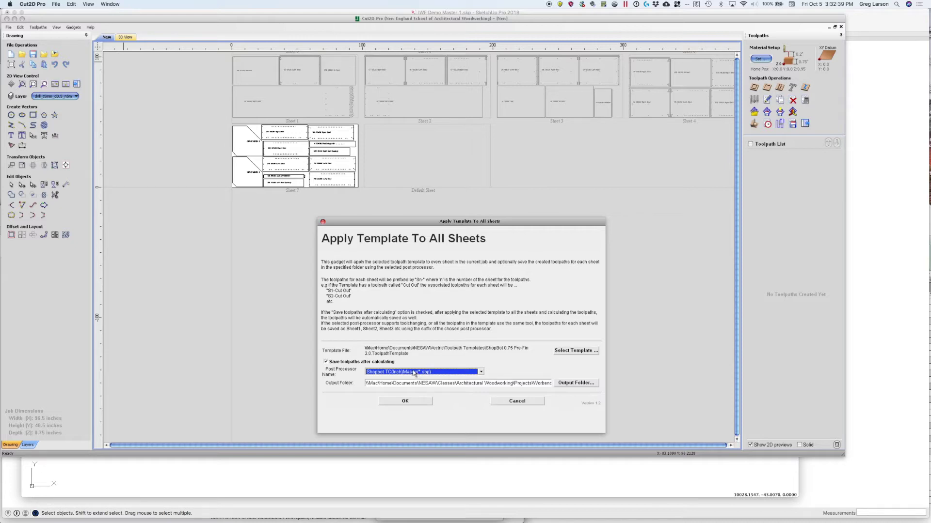
Set the gadget's output folder to the Testing folder inside Projects.
{"action": "left_click", "coordinate": [569, 384]}
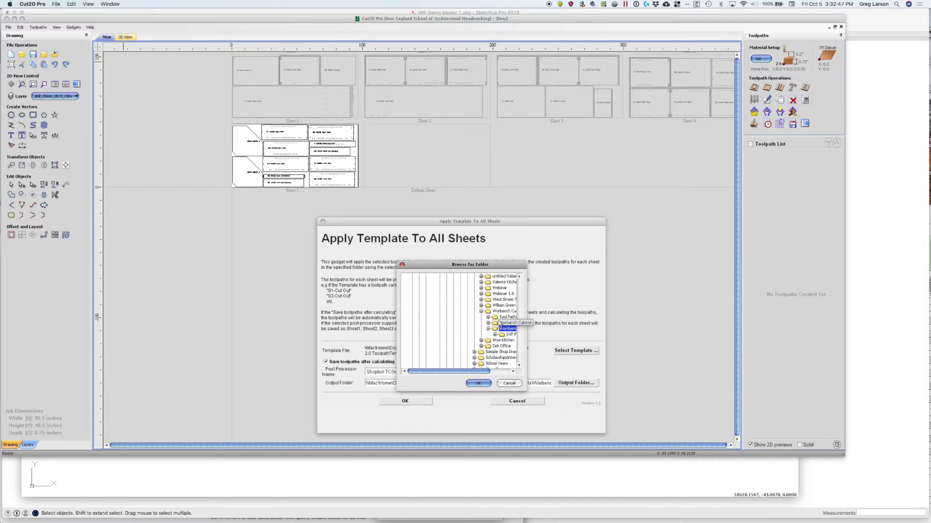
{"action": "left_click", "coordinate": [492, 371]}
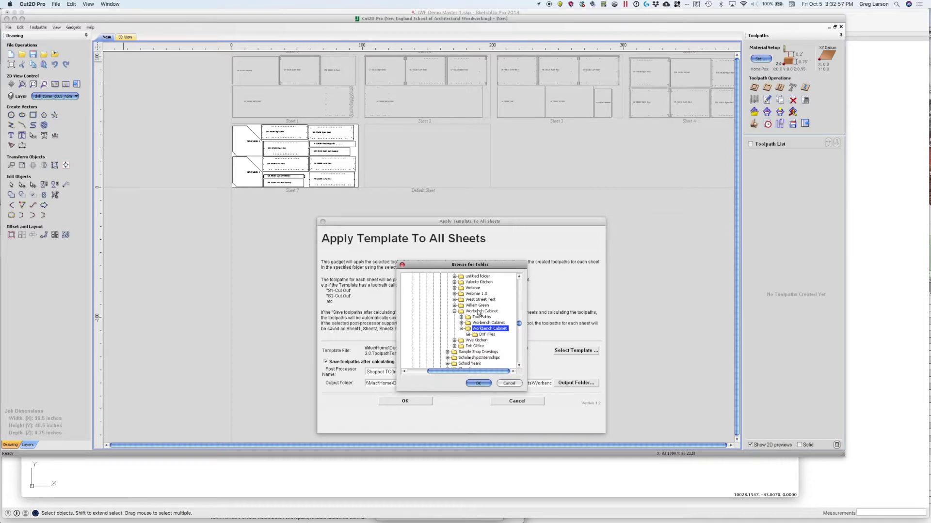
{"action": "scroll", "coordinate": [471, 308], "scroll_direction": "up", "scroll_amount": 3}
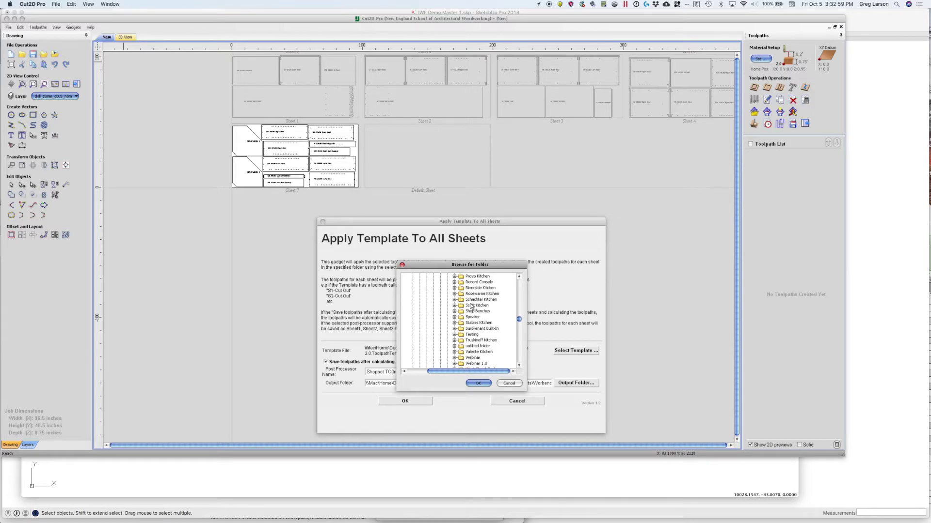
{"action": "left_click", "coordinate": [477, 334]}
{"action": "left_click", "coordinate": [482, 384]}
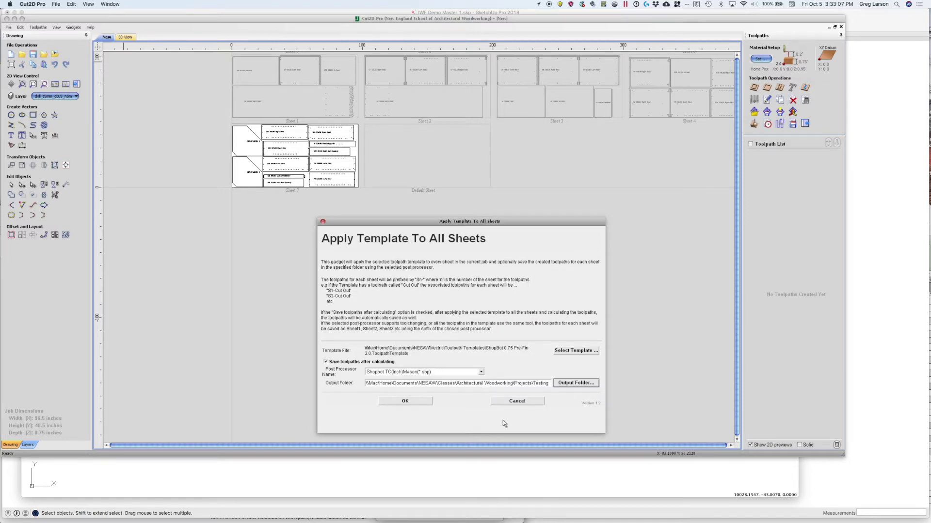
Run the gadget on all sheets, loading toolpaths without creating missing layers and accepting cutting through the material whenever asked.
{"action": "left_click", "coordinate": [406, 402]}
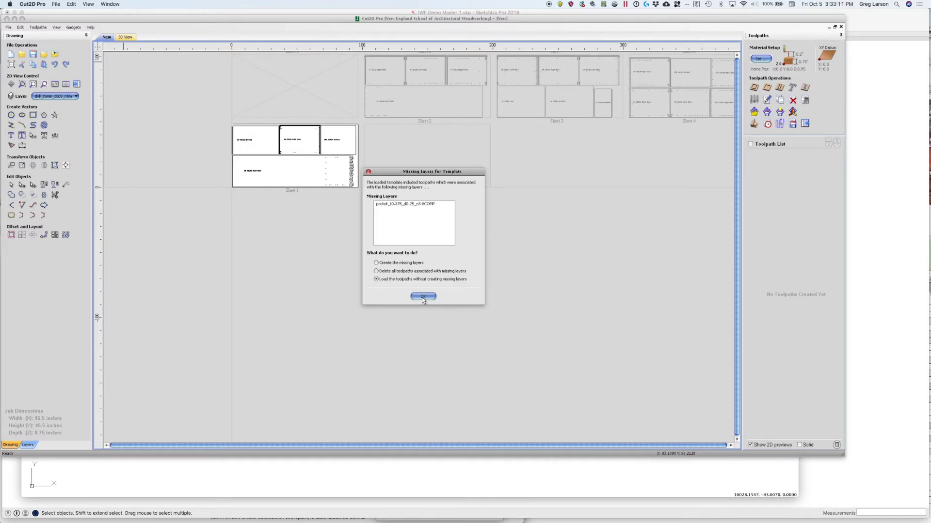
{"action": "left_click", "coordinate": [423, 297]}
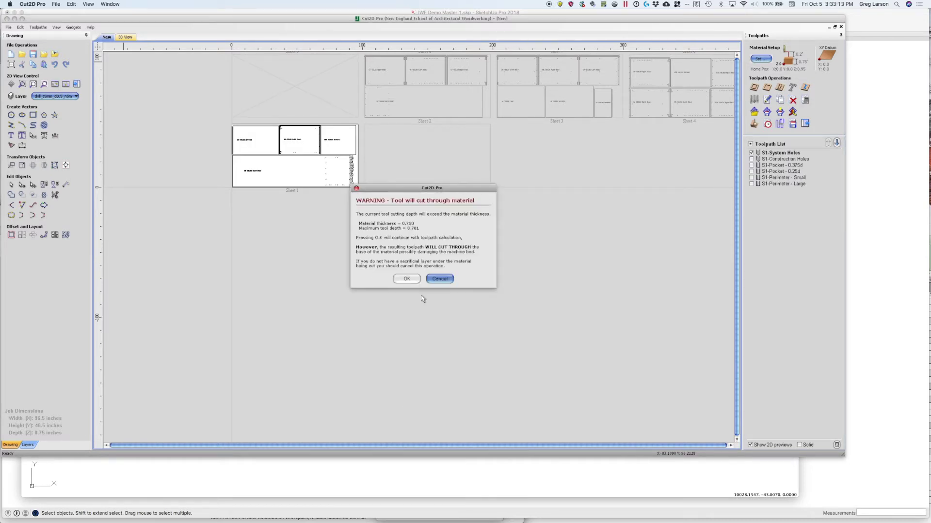
{"action": "left_click", "coordinate": [405, 279]}
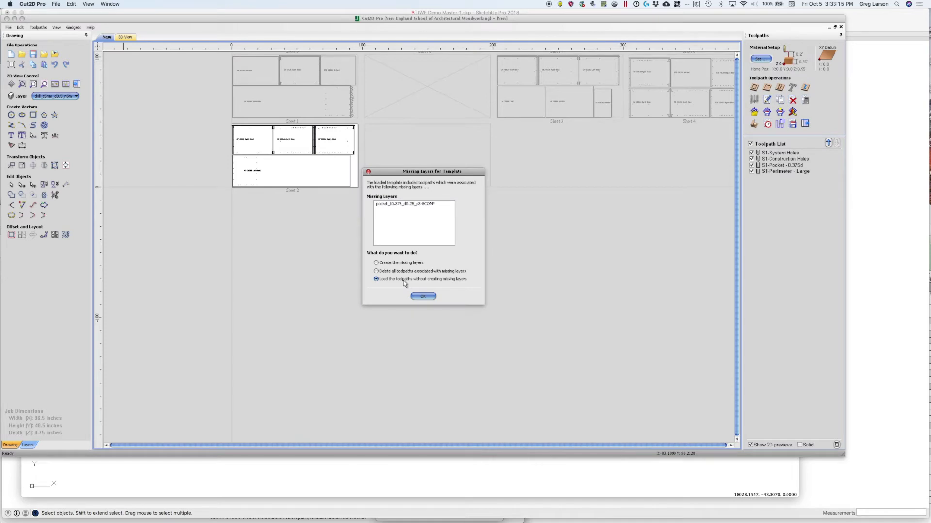
{"action": "left_click", "coordinate": [423, 296]}
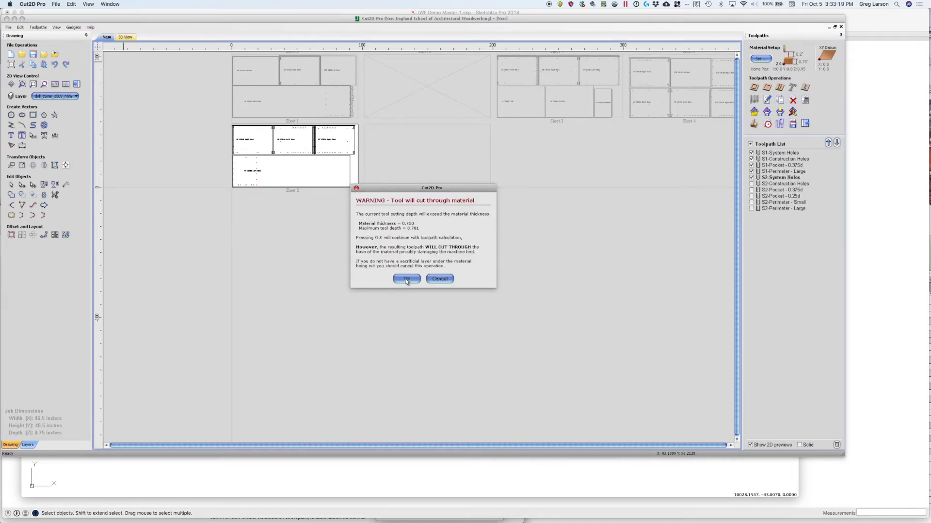
{"action": "left_click", "coordinate": [406, 280]}
{"action": "left_click", "coordinate": [424, 297]}
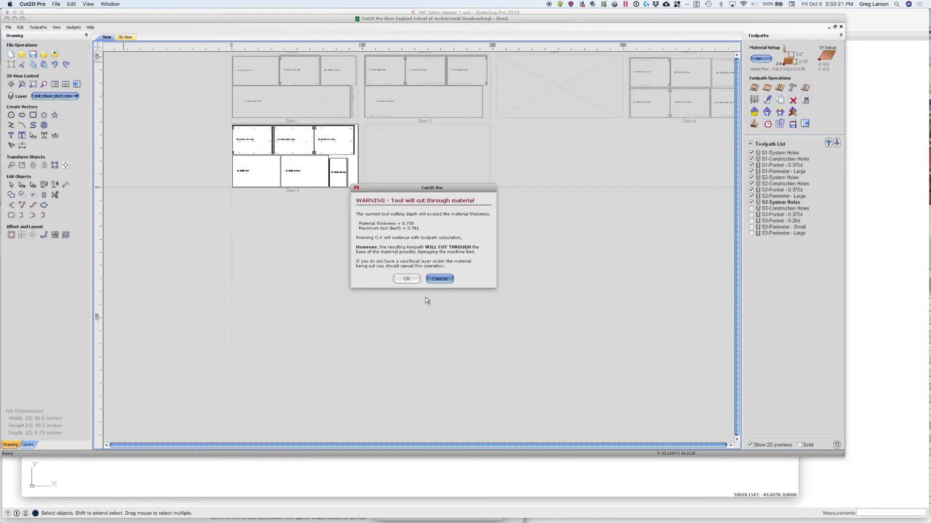
{"action": "left_click", "coordinate": [405, 280]}
{"action": "left_click", "coordinate": [424, 296]}
{"action": "left_click", "coordinate": [406, 279]}
{"action": "left_click", "coordinate": [429, 297]}
{"action": "left_click", "coordinate": [408, 280]}
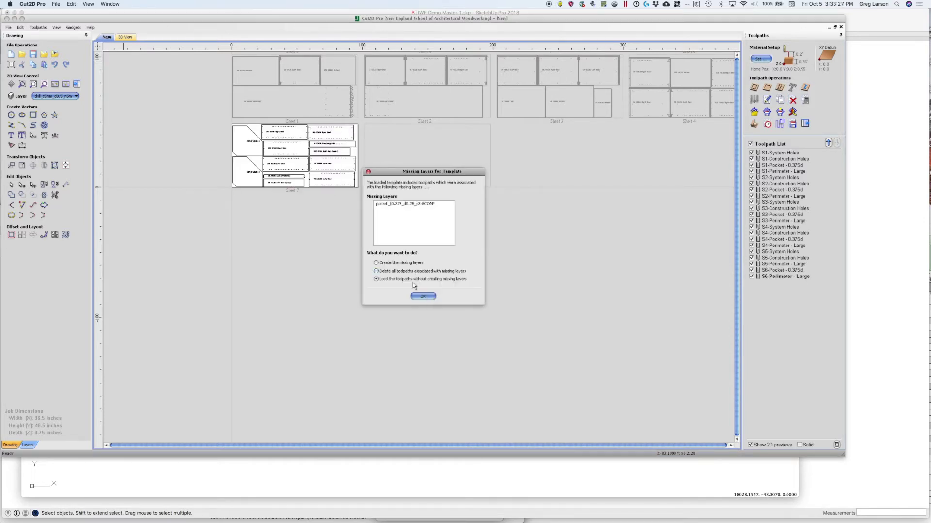
{"action": "left_click", "coordinate": [422, 297]}
{"action": "left_click", "coordinate": [407, 279]}
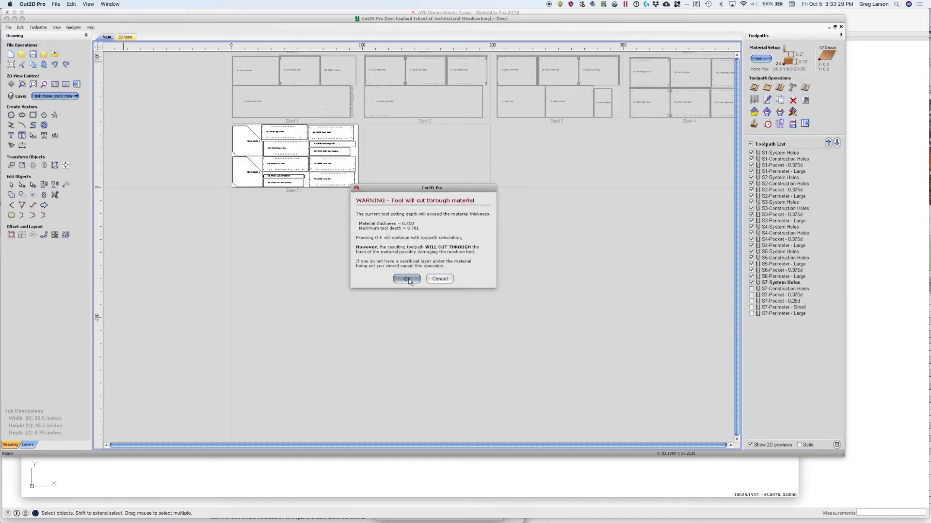
{"action": "left_click", "coordinate": [425, 298]}
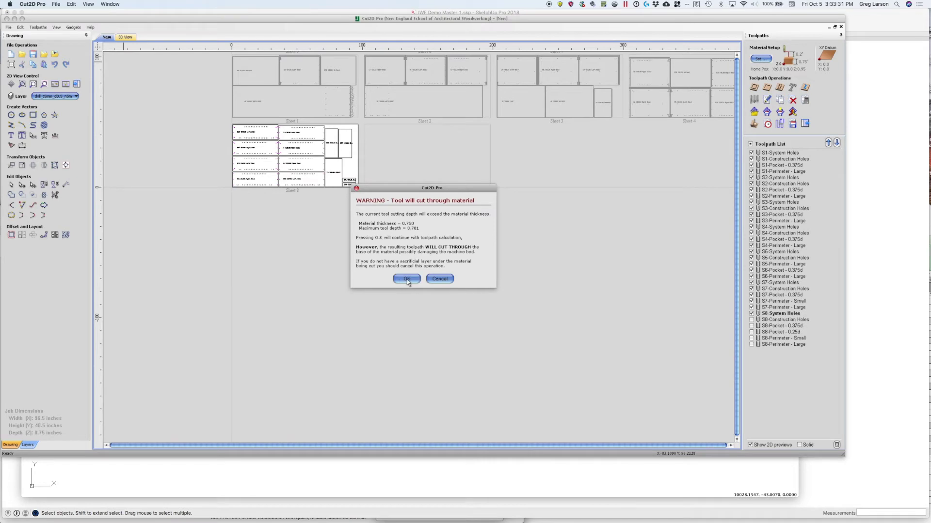
{"action": "left_click", "coordinate": [407, 280]}
{"action": "left_click", "coordinate": [423, 297]}
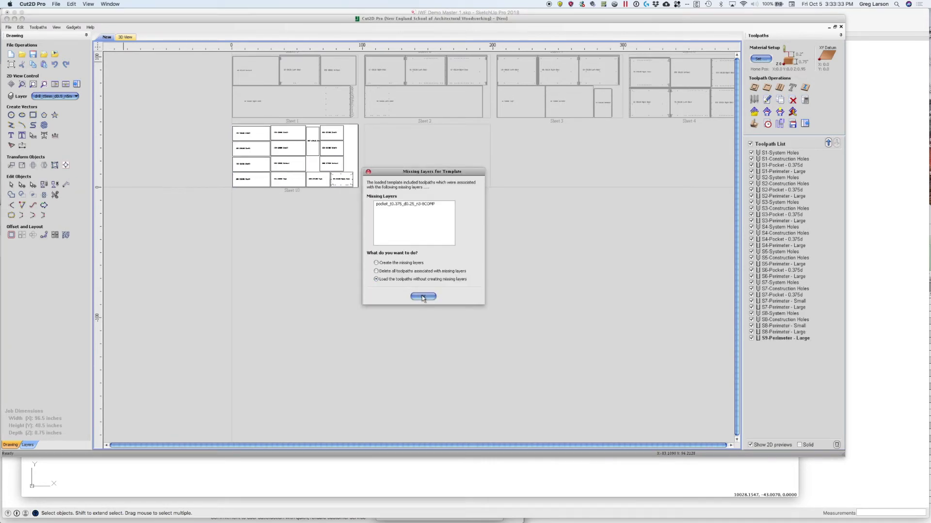
{"action": "left_click", "coordinate": [423, 297]}
{"action": "left_click", "coordinate": [407, 279]}
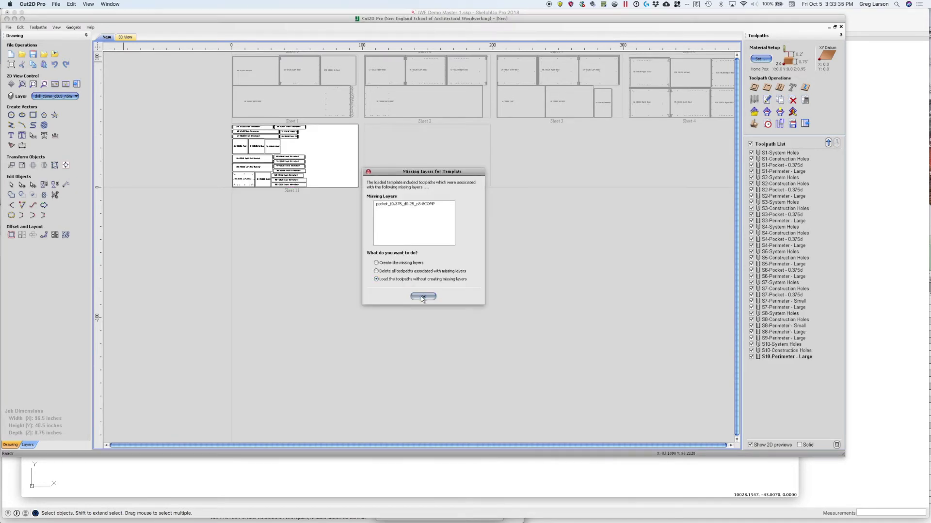
{"action": "left_click", "coordinate": [422, 297]}
{"action": "left_click", "coordinate": [416, 281]}
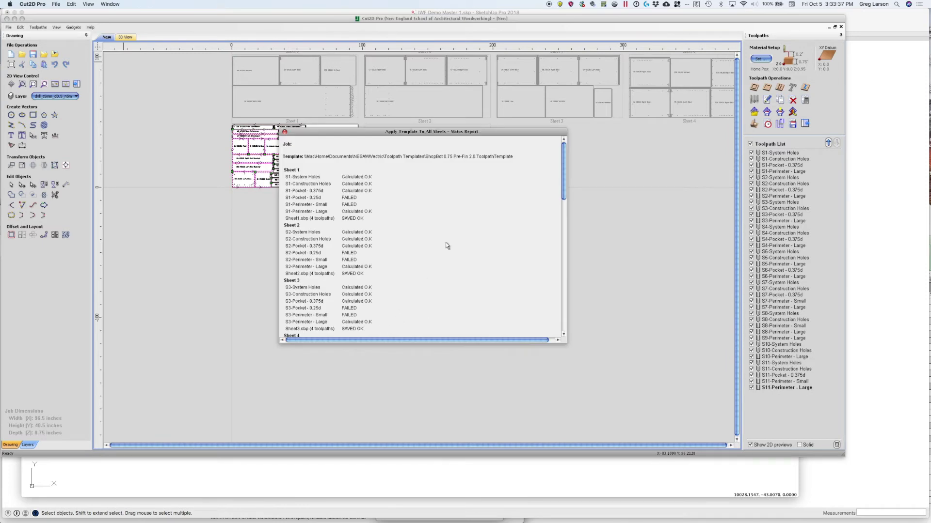
Review each sheet's calculated and saved toolpaths in the Apply Template To All Sheets status report, then close the report.
{"action": "left_click_drag", "start_coordinate": [564, 183], "coordinate": [565, 180]}
{"action": "scroll", "coordinate": [315, 240], "scroll_direction": "down", "scroll_amount": 10}
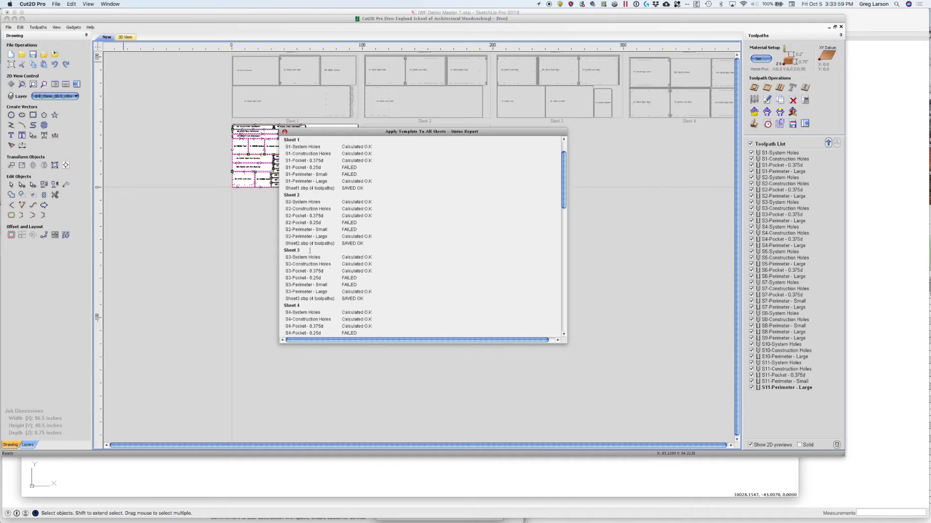
{"action": "scroll", "coordinate": [310, 250], "scroll_direction": "down", "scroll_amount": 10}
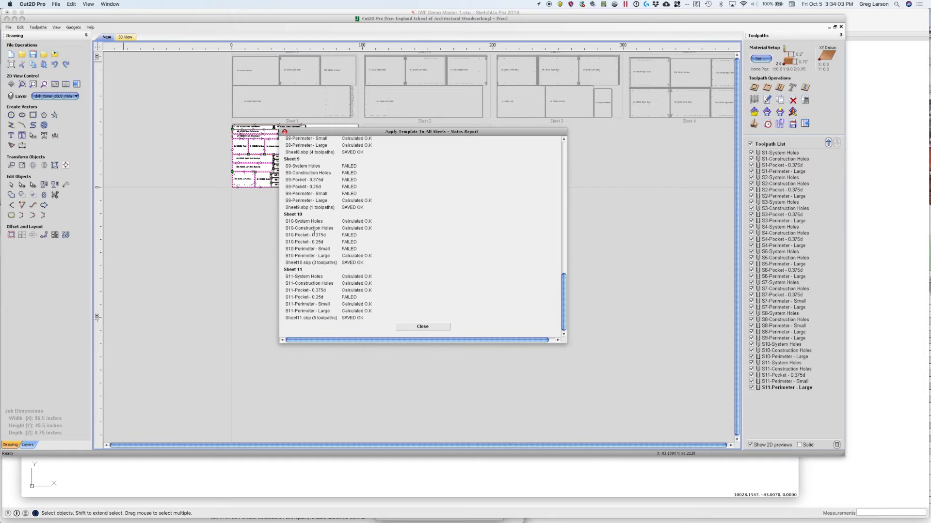
{"action": "scroll", "coordinate": [329, 222], "scroll_direction": "up", "scroll_amount": 5}
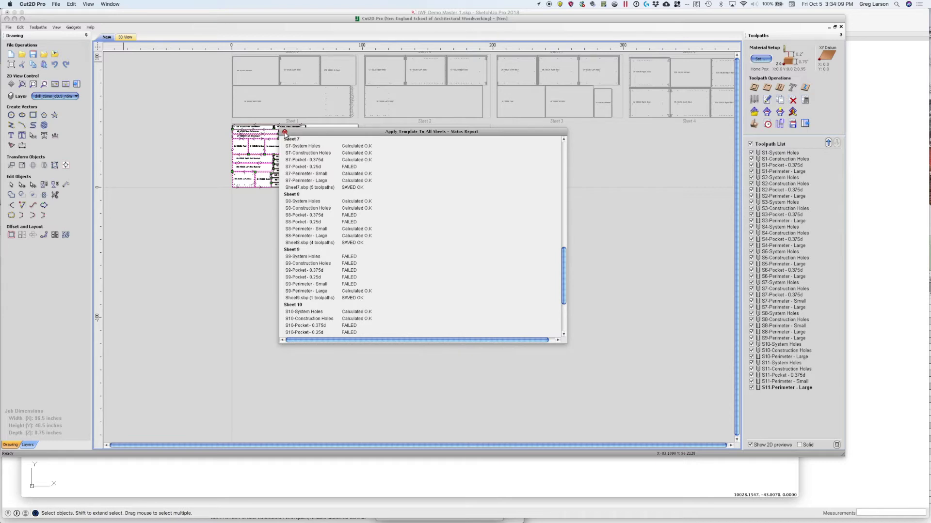
{"action": "left_click", "coordinate": [284, 131]}
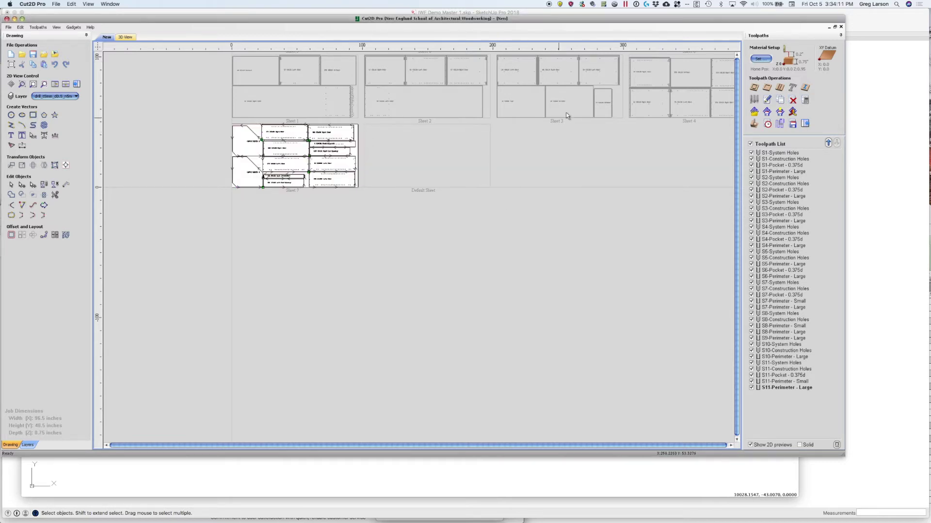
Make Sheet 8 the active sheet and examine its nested parts and toolpath previews.
{"action": "scroll", "coordinate": [582, 103], "scroll_direction": "left", "scroll_amount": 5}
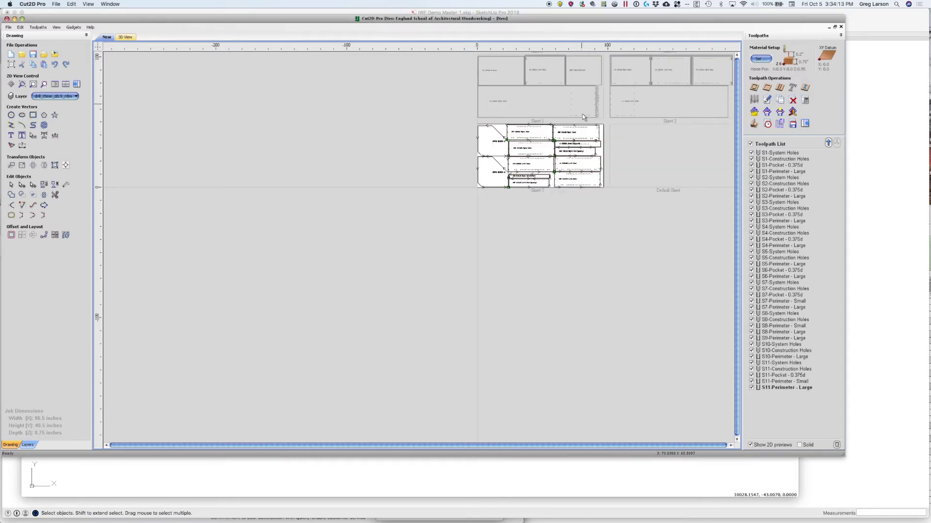
{"action": "scroll", "coordinate": [611, 218], "scroll_direction": "up", "scroll_amount": 5}
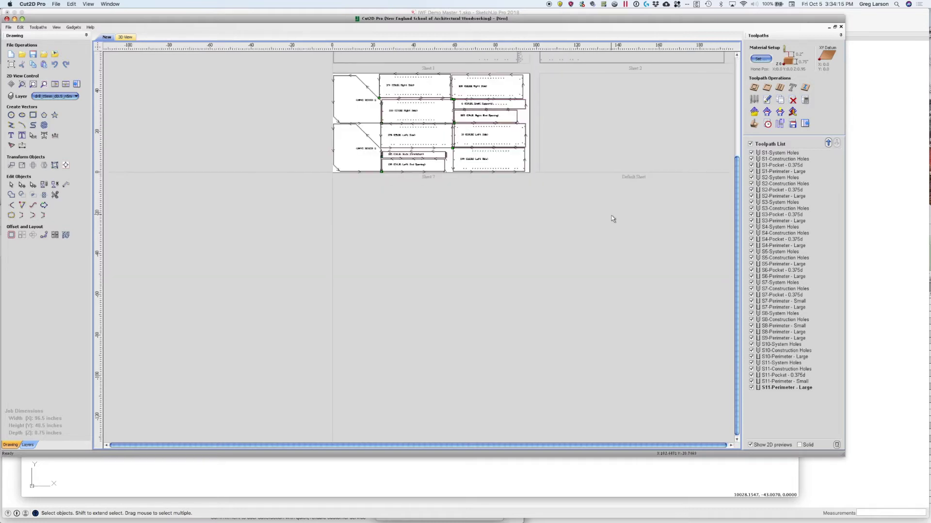
{"action": "scroll", "coordinate": [611, 215], "scroll_direction": "down", "scroll_amount": 6}
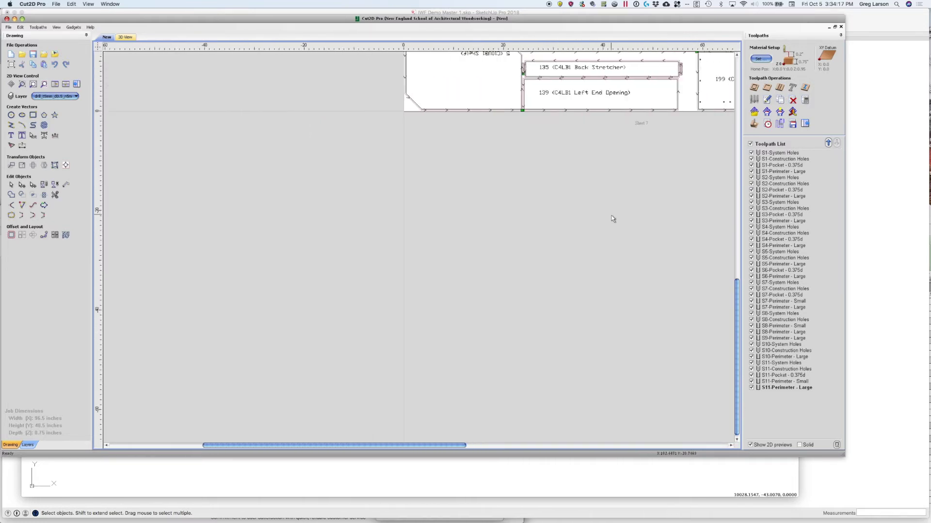
{"action": "scroll", "coordinate": [568, 207], "scroll_direction": "down", "scroll_amount": 4}
{"action": "scroll", "coordinate": [568, 208], "scroll_direction": "right", "scroll_amount": 5}
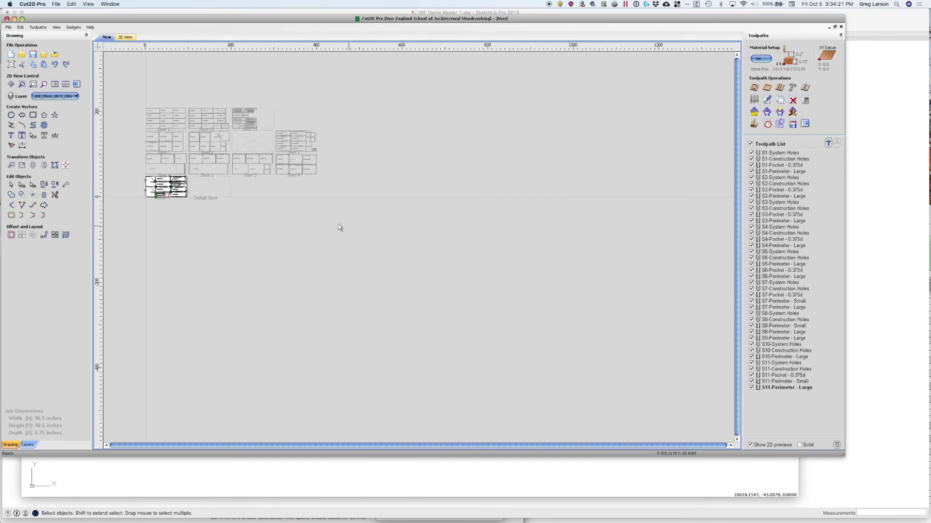
{"action": "left_click", "coordinate": [298, 145]}
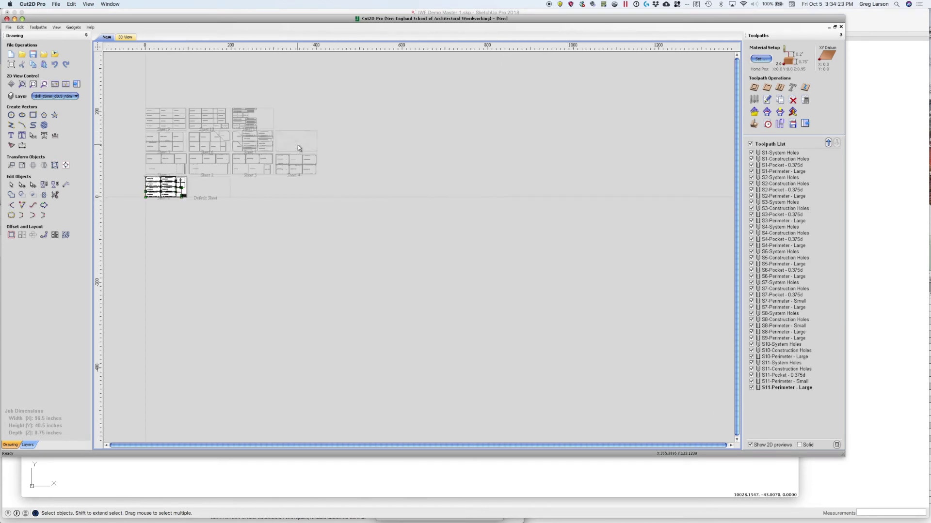
{"action": "scroll", "coordinate": [140, 184], "scroll_direction": "up", "scroll_amount": 10}
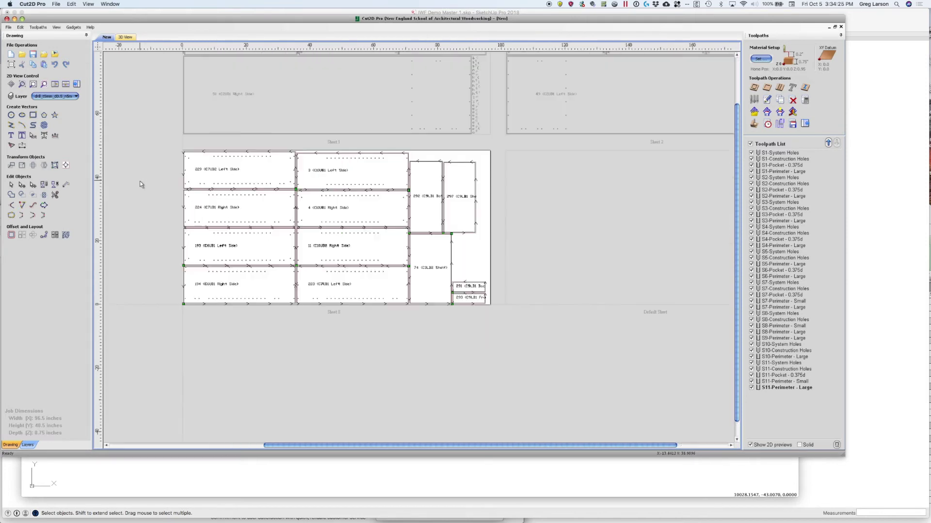
{"action": "scroll", "coordinate": [140, 184], "scroll_direction": "down", "scroll_amount": 2}
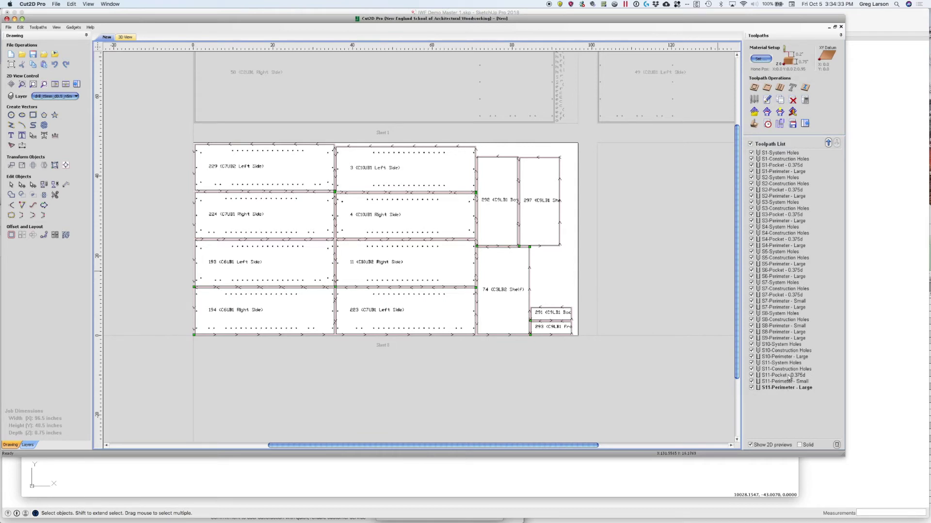
Switch to Finder, open the Testing folder inside Projects, and select the saved files Sheet1.sbp through Sheet11.sbp.
{"action": "mouse_move", "coordinate": [388, 519]}
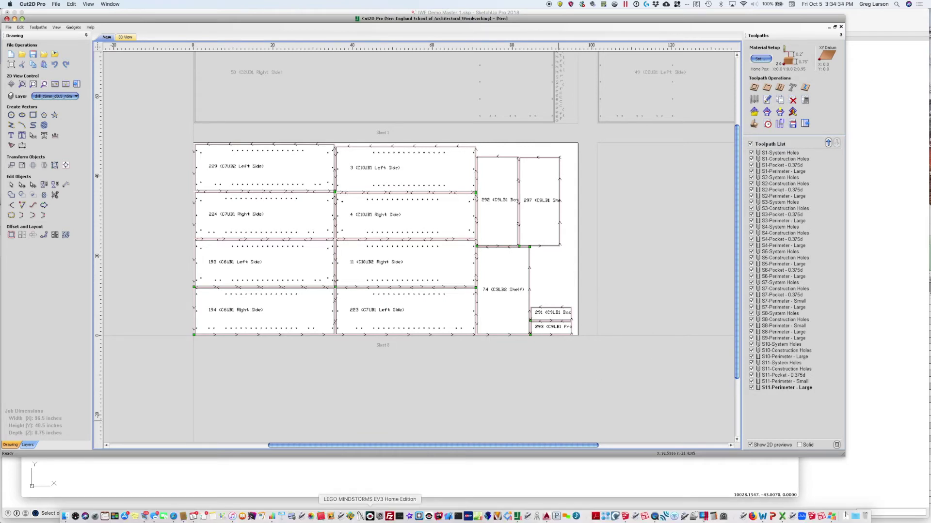
{"action": "left_click", "coordinate": [66, 517]}
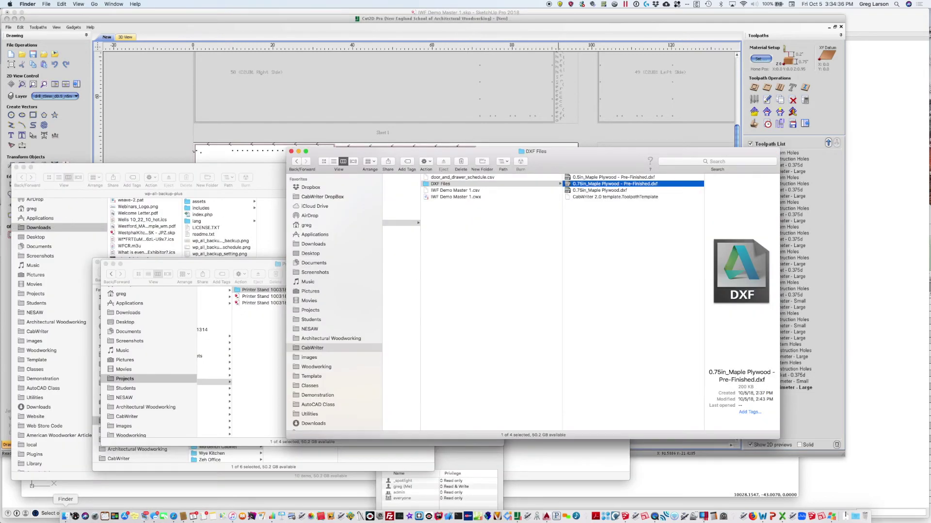
{"action": "left_click", "coordinate": [315, 310]}
{"action": "scroll", "coordinate": [429, 306], "scroll_direction": "down", "scroll_amount": 5}
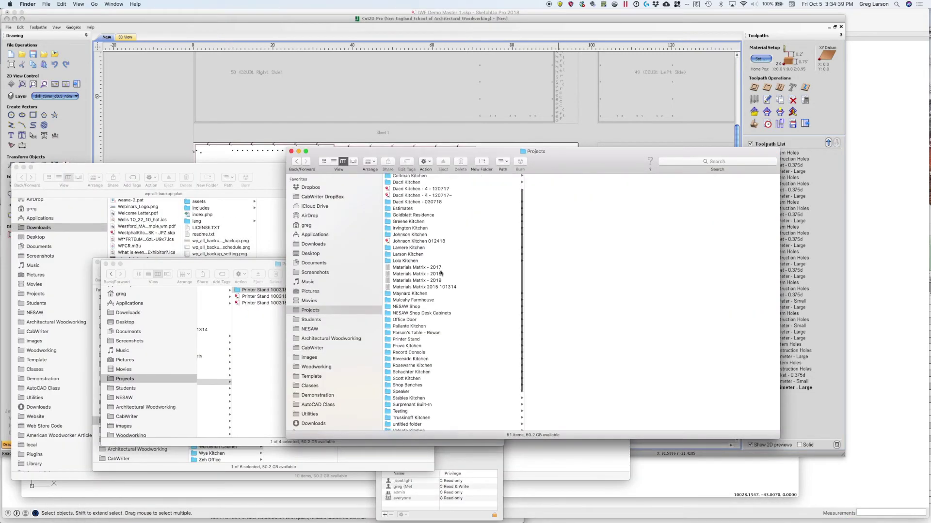
{"action": "left_click", "coordinate": [407, 386]}
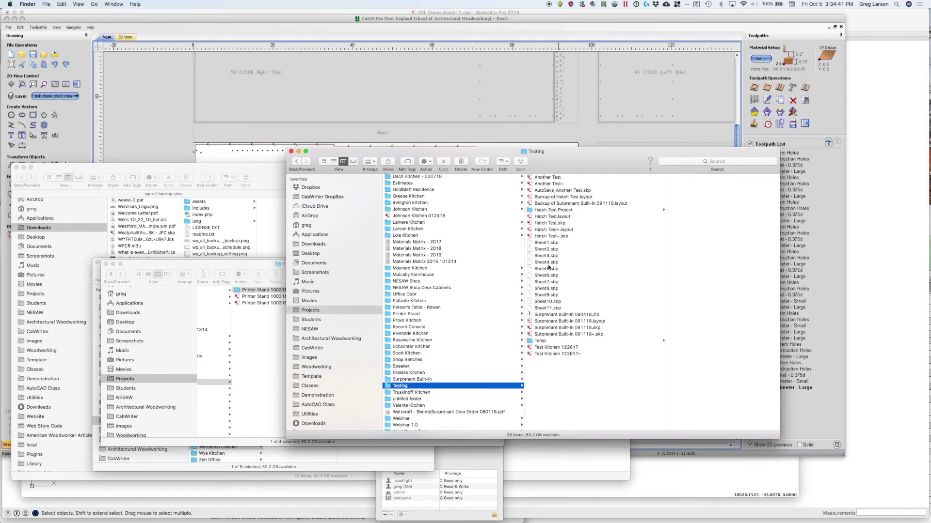
{"action": "left_click", "coordinate": [546, 243]}
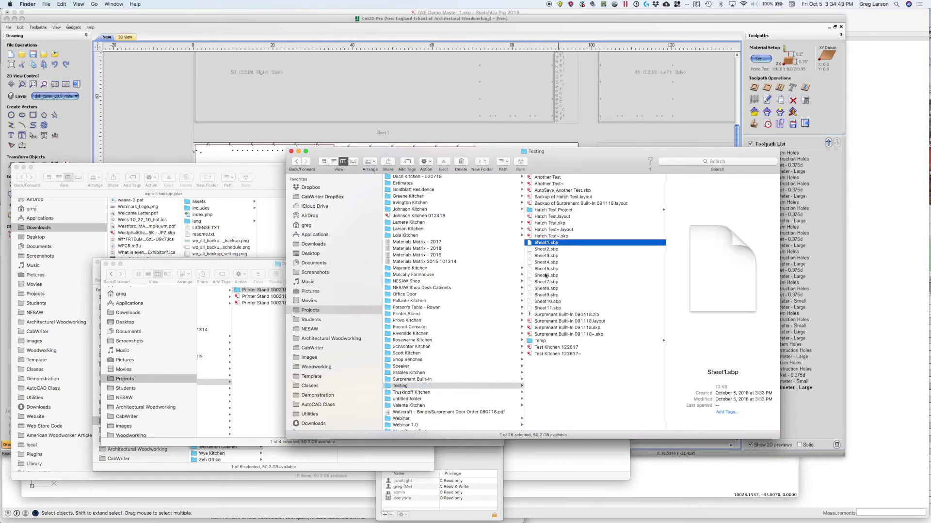
{"action": "left_click", "coordinate": [547, 308], "text": "shift"}
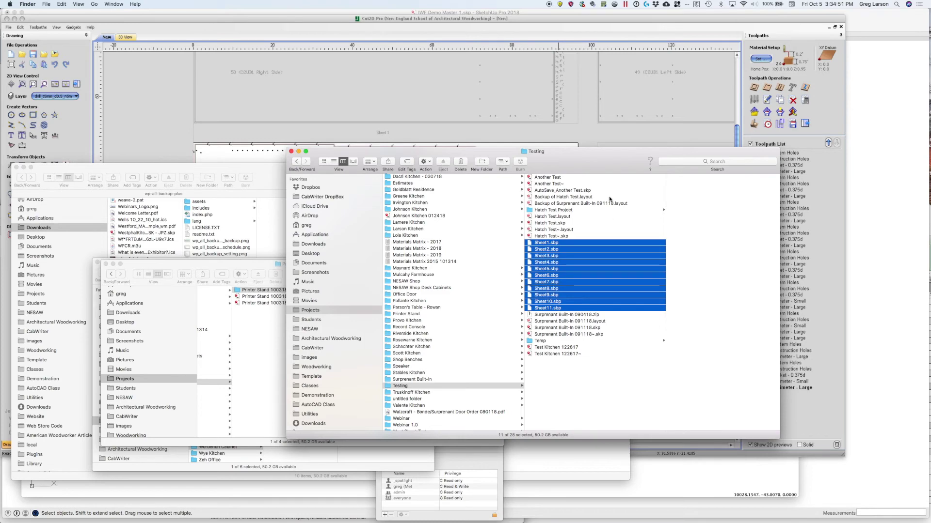
Switch back to Cut2D Pro and delete all toolpaths from the toolpath list at once.
{"action": "left_click", "coordinate": [583, 131]}
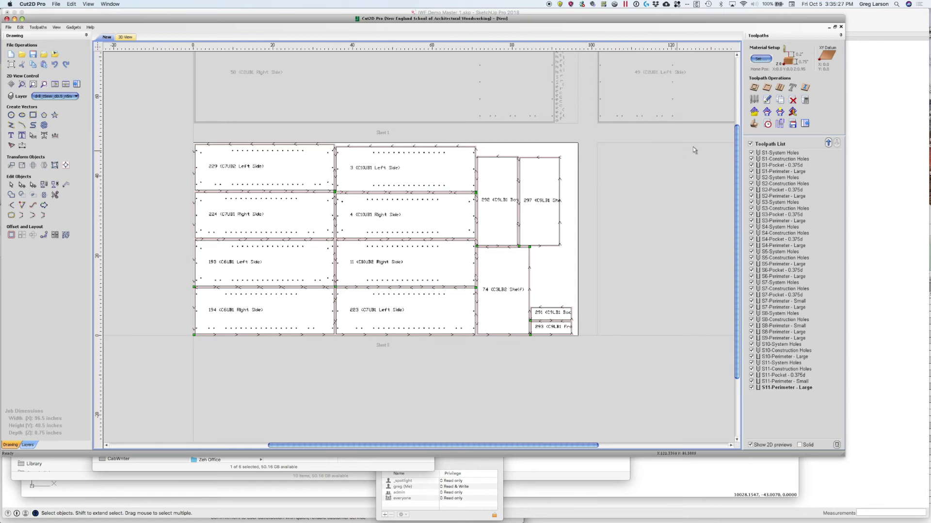
{"action": "left_click", "coordinate": [774, 153]}
{"action": "right_click", "coordinate": [774, 155]}
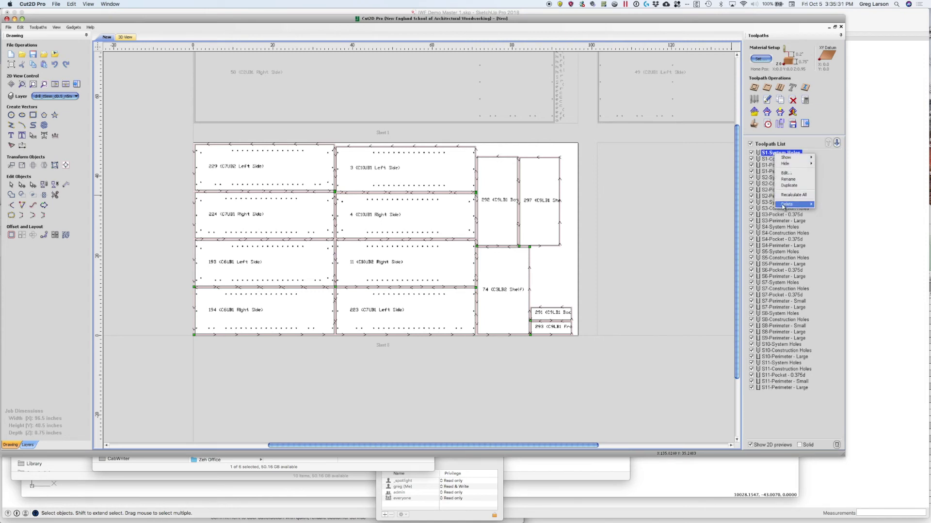
{"action": "mouse_move", "coordinate": [812, 205]}
{"action": "left_click", "coordinate": [826, 222]}
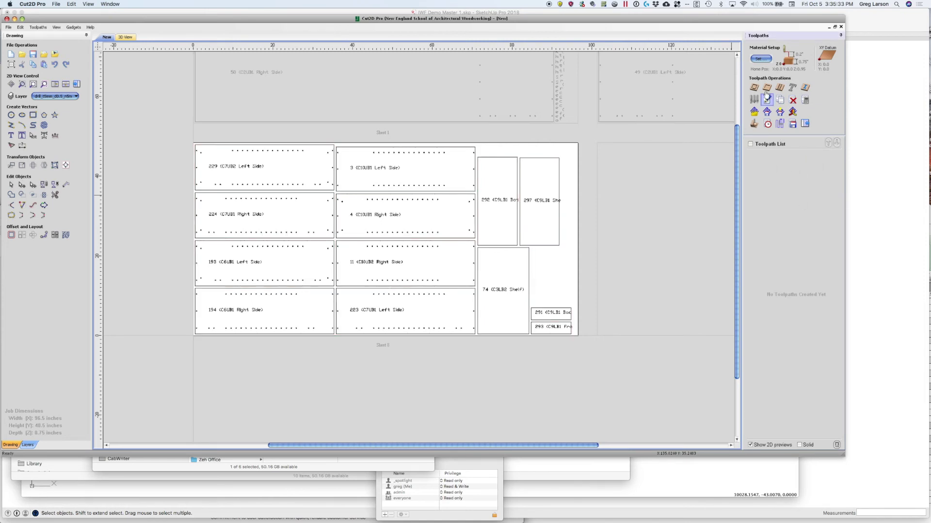
Load the ShopBot 0.75 Pre-Fin 2.0 toolpath template onto the active sheet without creating the missing layers.
{"action": "left_click", "coordinate": [755, 111]}
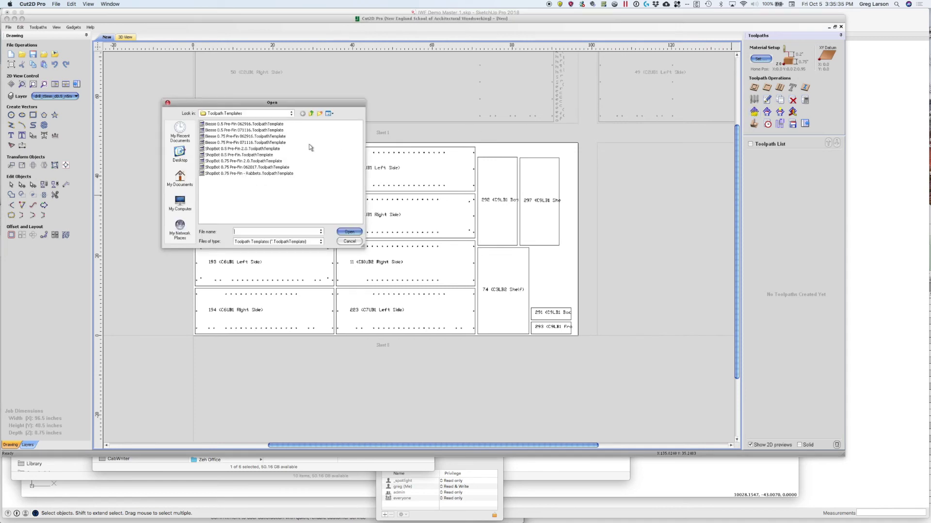
{"action": "double_click", "coordinate": [240, 161]}
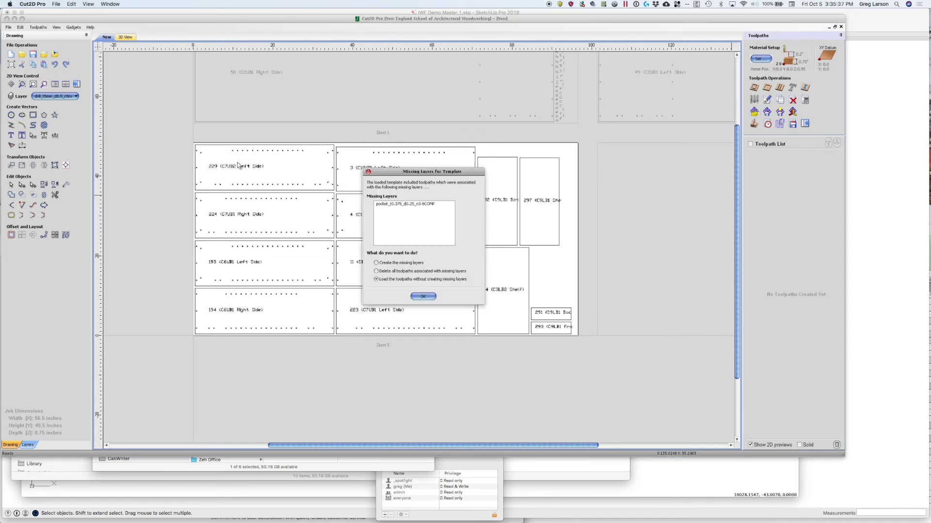
{"action": "left_click", "coordinate": [423, 297]}
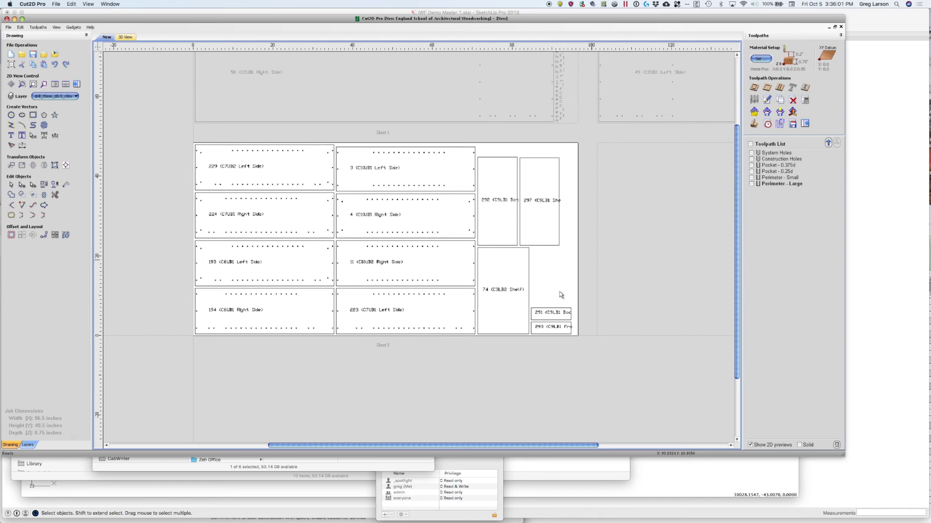
Switch to Finder and look through the contents of the Documents folder.
{"action": "mouse_move", "coordinate": [82, 521]}
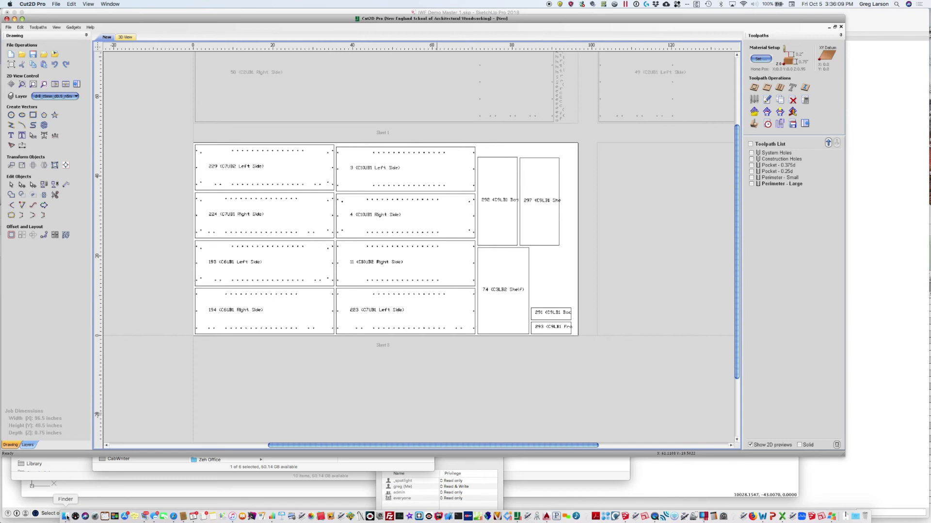
{"action": "left_click", "coordinate": [66, 517]}
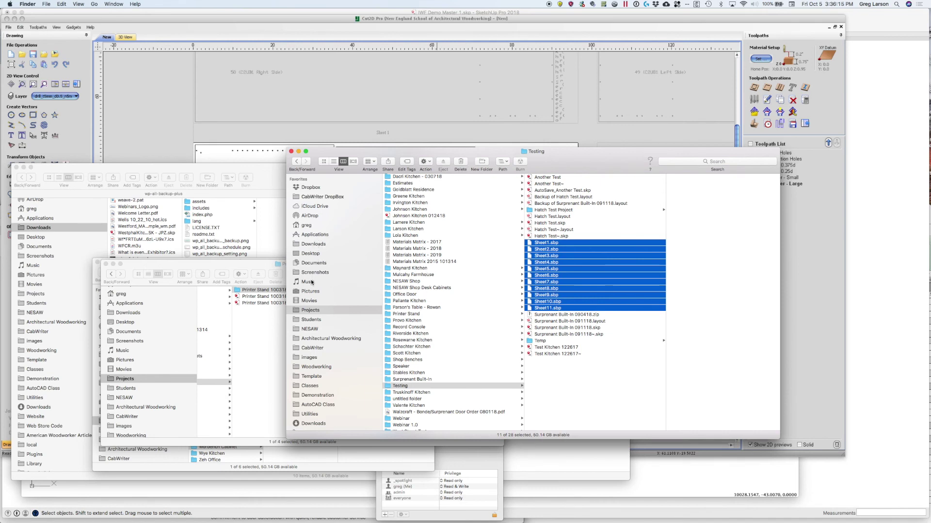
{"action": "left_click", "coordinate": [312, 262]}
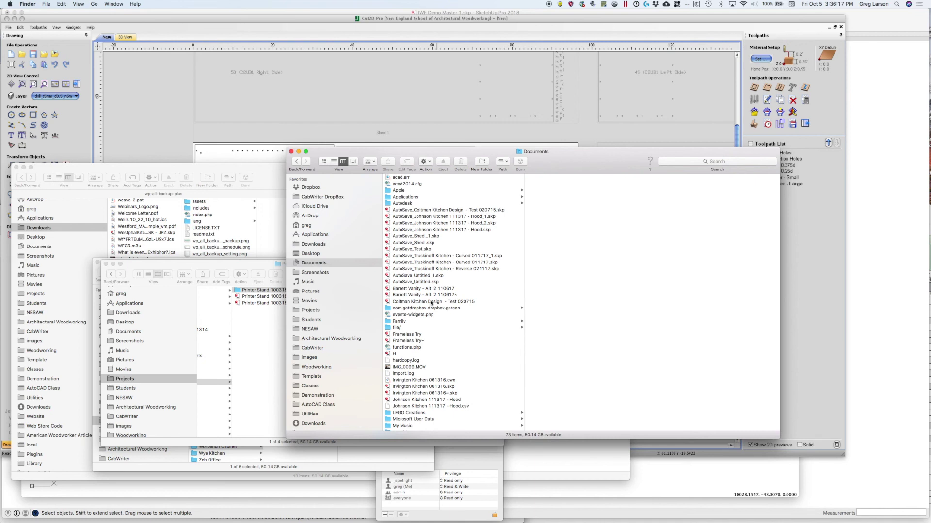
{"action": "scroll", "coordinate": [431, 303], "scroll_direction": "down", "scroll_amount": 5}
{"action": "scroll", "coordinate": [431, 303], "scroll_direction": "down", "scroll_amount": 3}
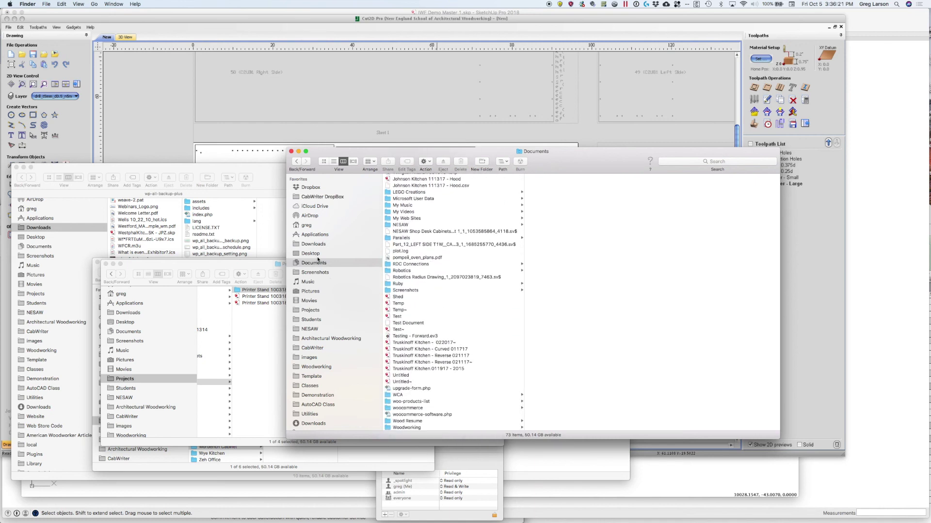
Switch back to Cut2D Pro and view the toolpath template files in the Toolpath Templates folder without loading one.
{"action": "left_click", "coordinate": [787, 136]}
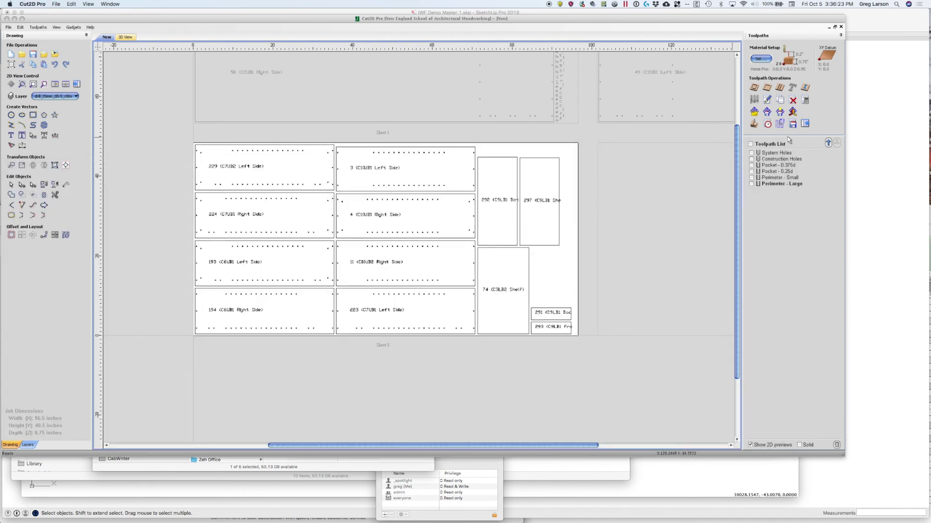
{"action": "left_click", "coordinate": [793, 127]}
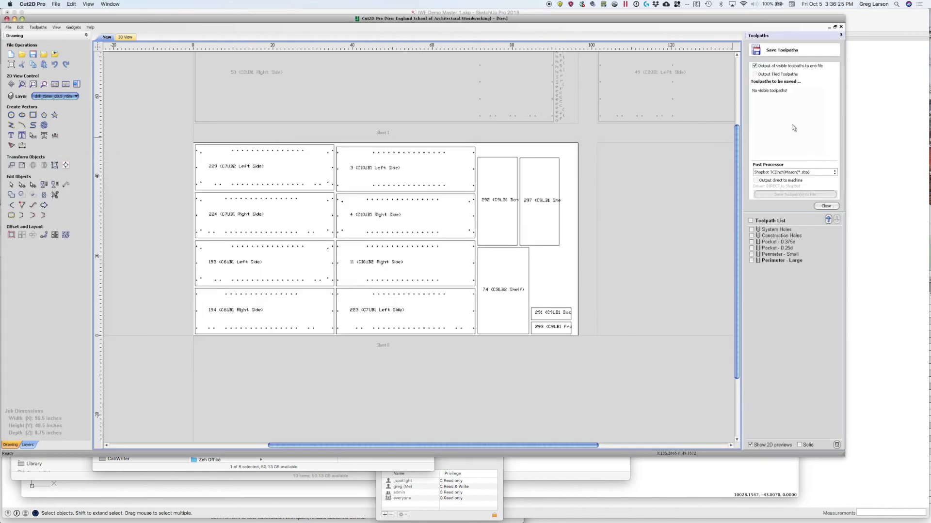
{"action": "left_click", "coordinate": [826, 206]}
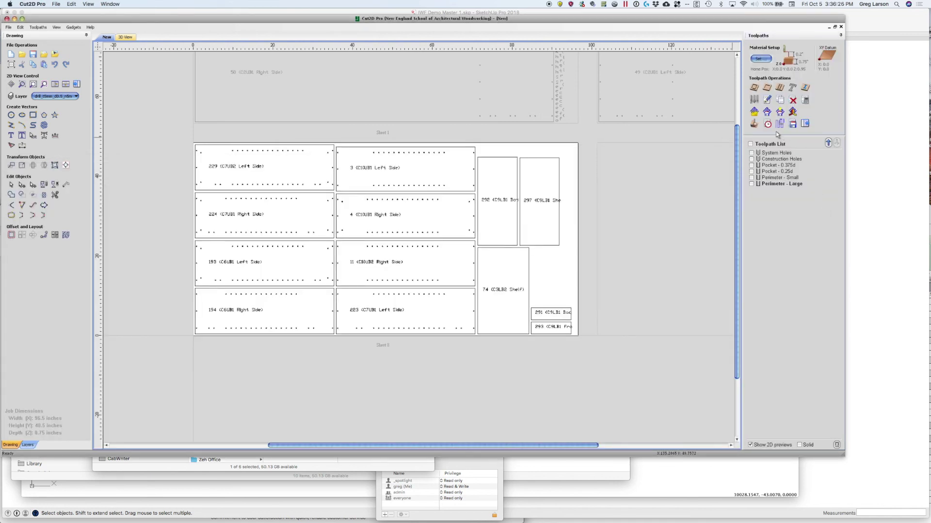
{"action": "left_click", "coordinate": [755, 112]}
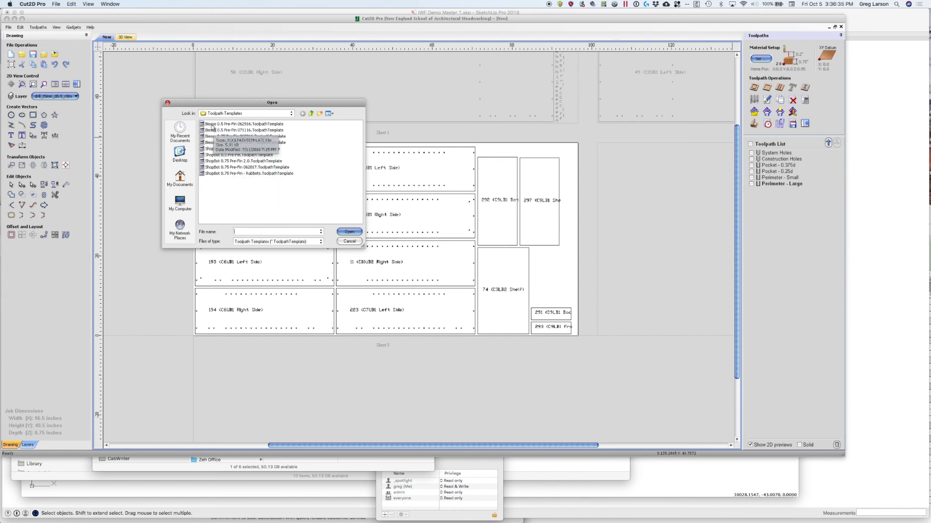
{"action": "left_click", "coordinate": [349, 241]}
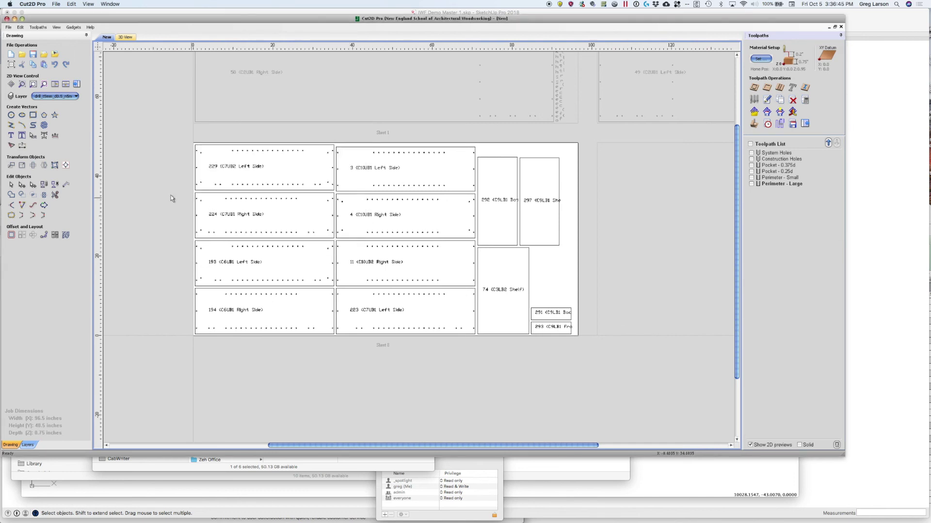